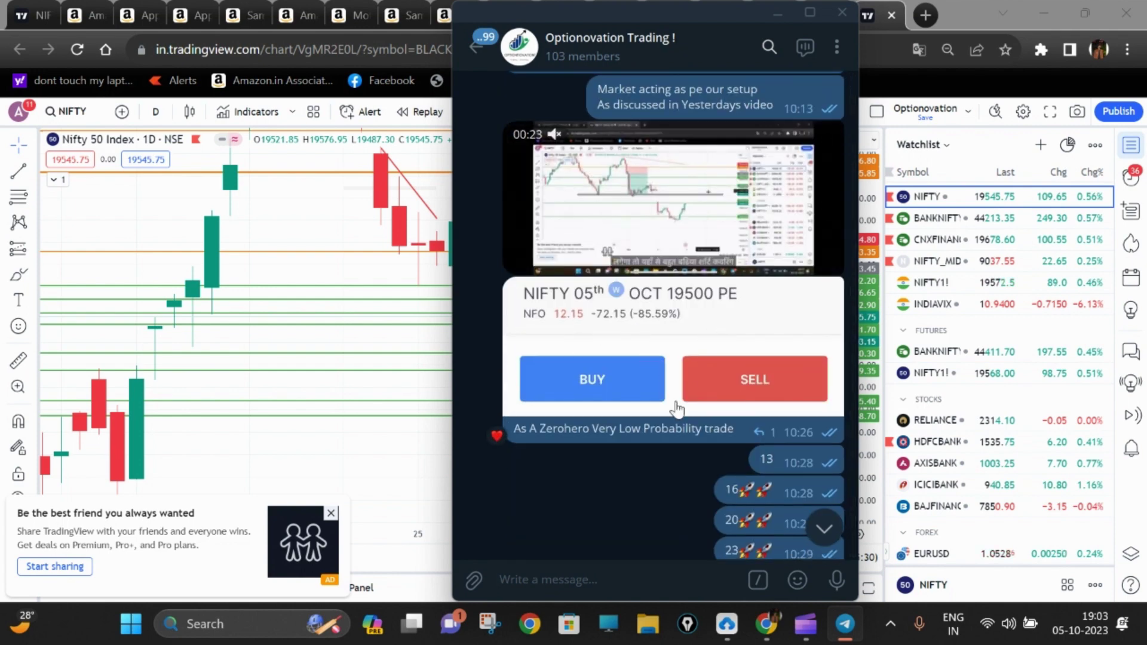
# Step: Review the October 5 trade messages, chart images and poll in the Optionovation Trading group, and minimise the chat window
pyautogui.scroll(-1, 681, 454)
pyautogui.scroll(-6, 641, 443)
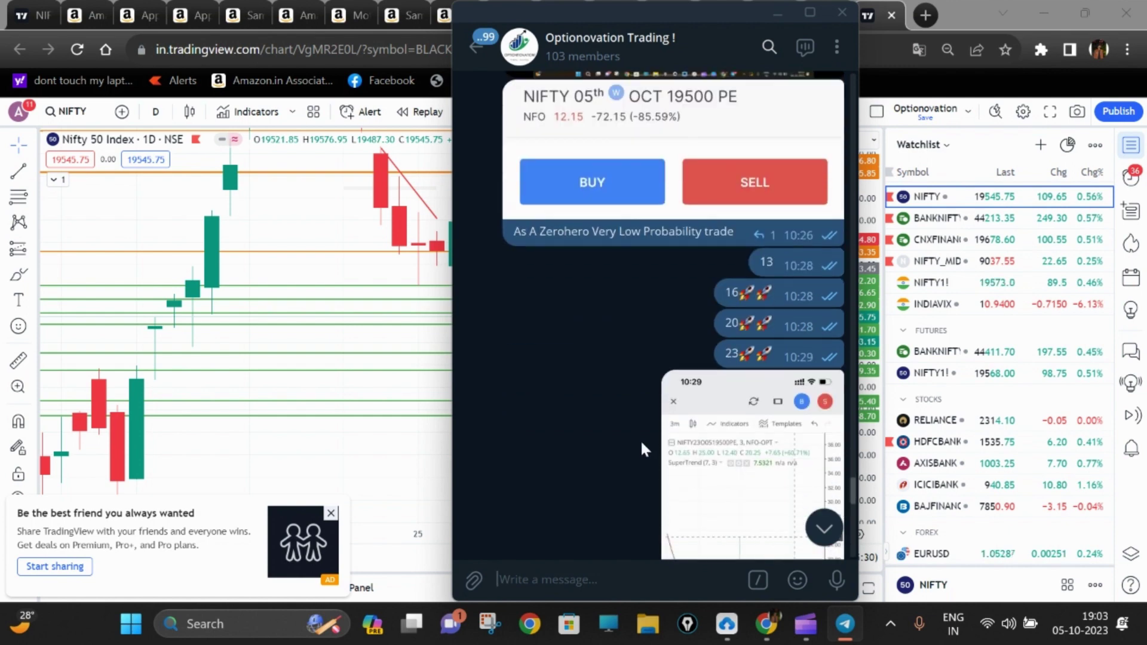
pyautogui.scroll(-2, 641, 443)
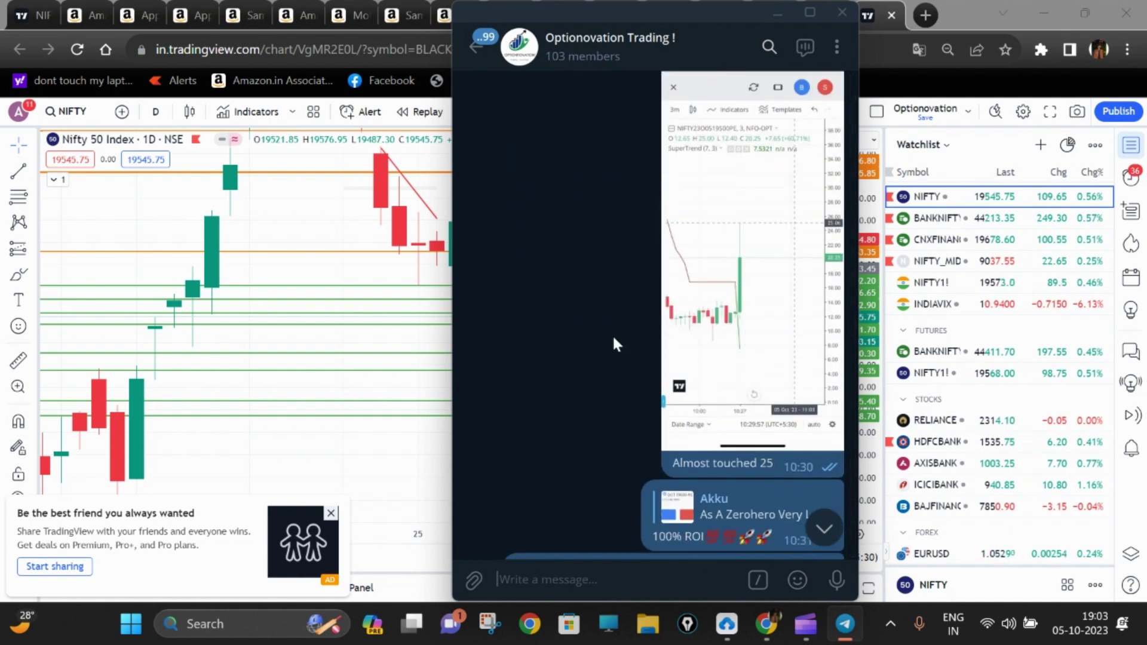
pyautogui.scroll(-6, 609, 353)
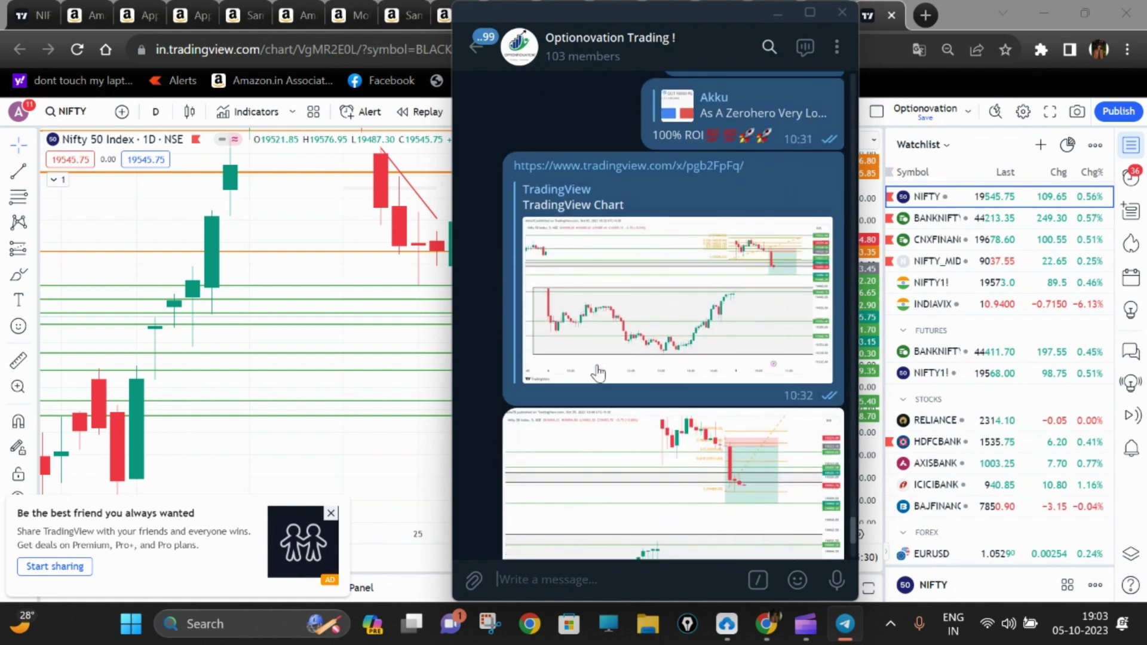
pyautogui.scroll(-2, 597, 374)
pyautogui.scroll(4, 598, 373)
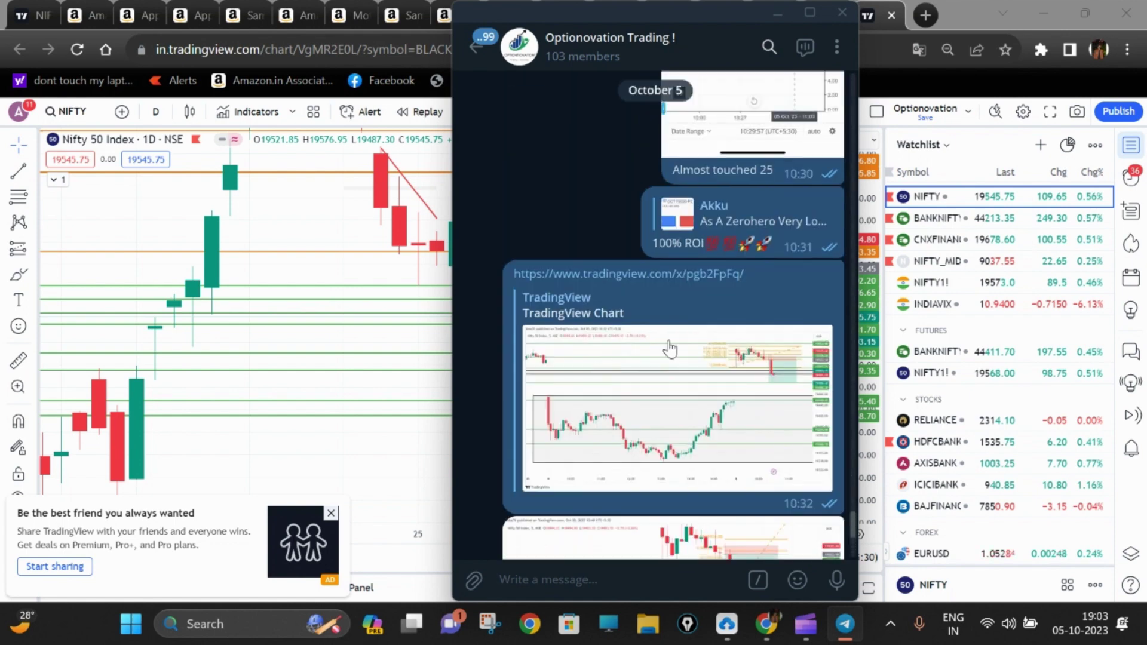
pyautogui.scroll(-6, 737, 369)
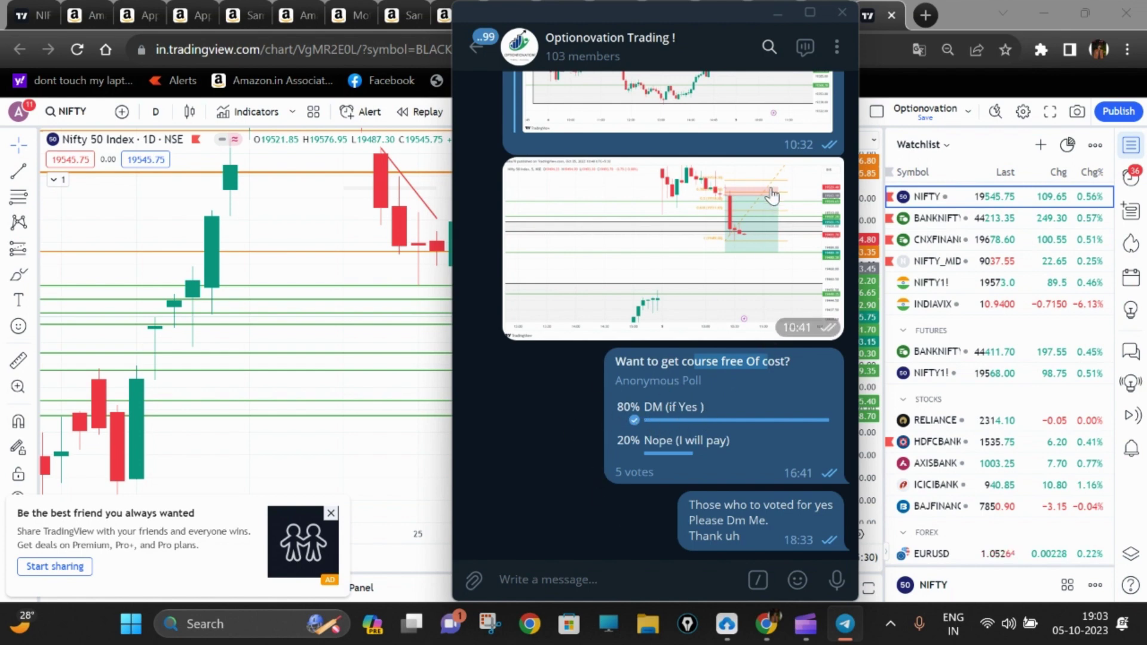
pyautogui.click(777, 13)
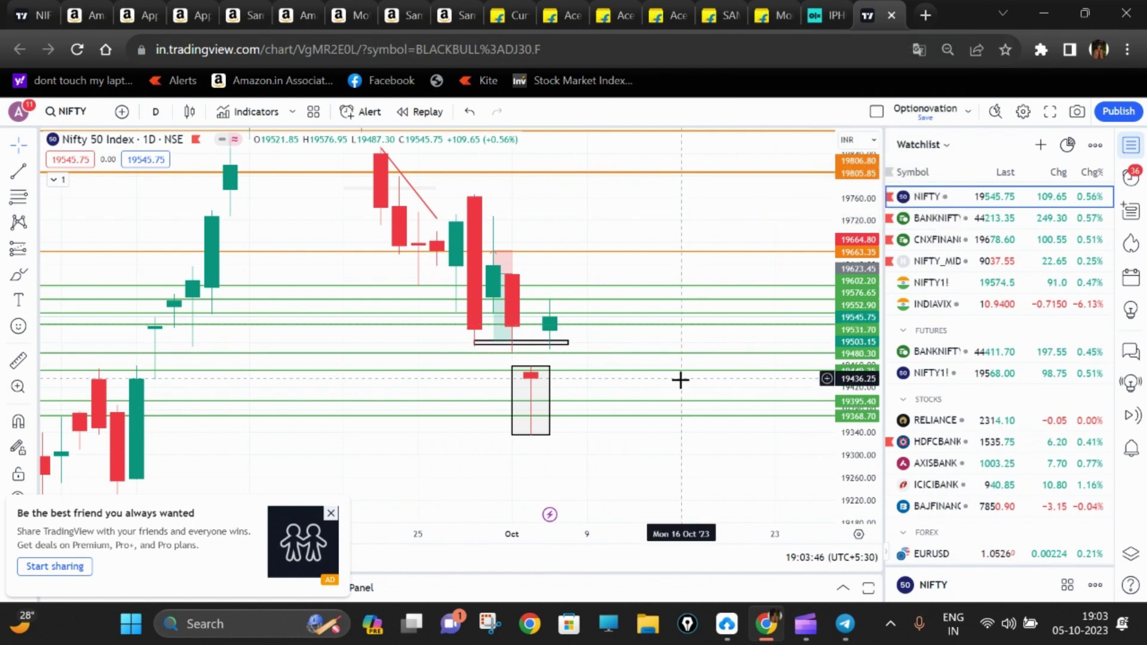
# Step: Examine the latest daily candles of the NIFTY chart against the marked horizontal levels and boxed zones
pyautogui.moveTo(650, 392); pyautogui.dragTo(720, 405)
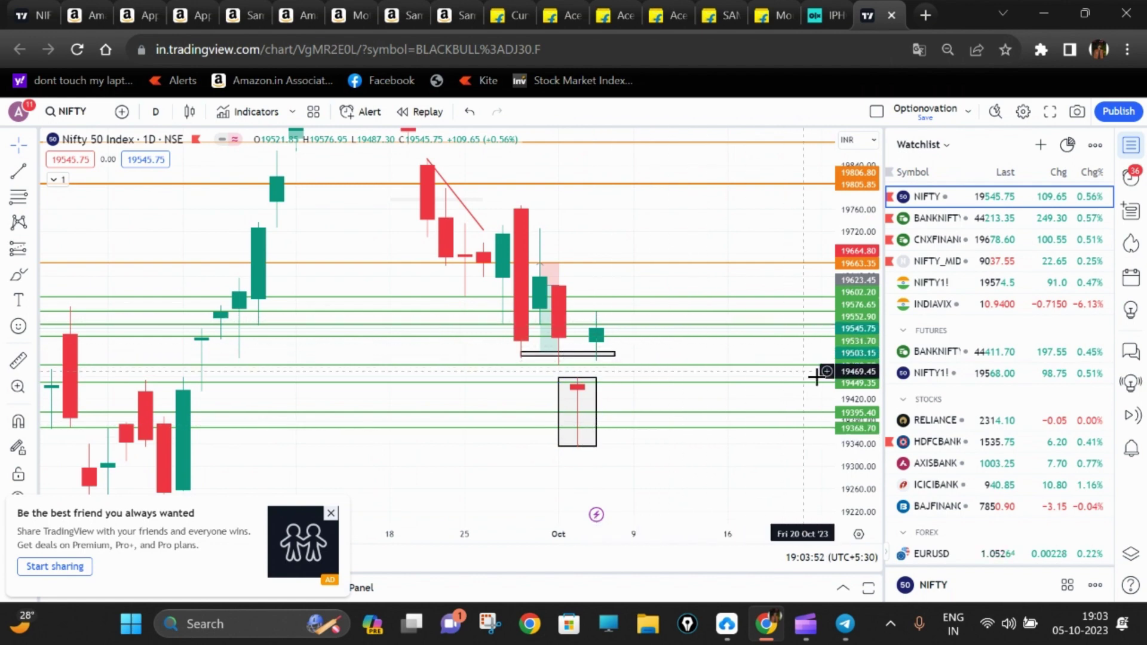
pyautogui.moveTo(848, 474); pyautogui.dragTo(847, 347)
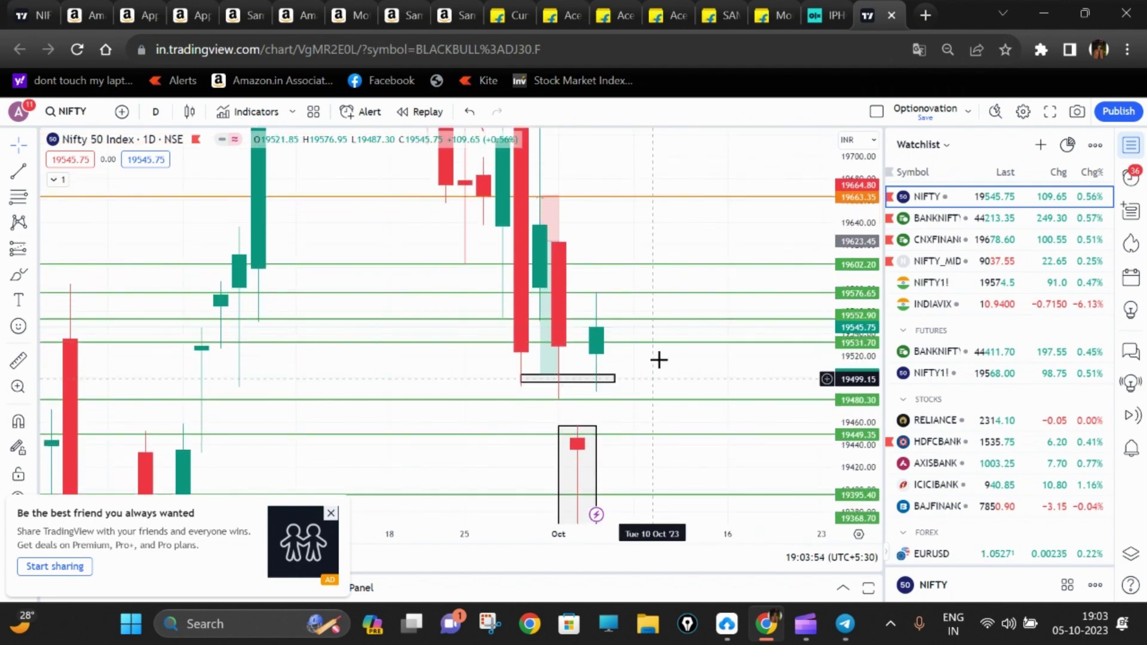
pyautogui.scroll(2, 666, 328)
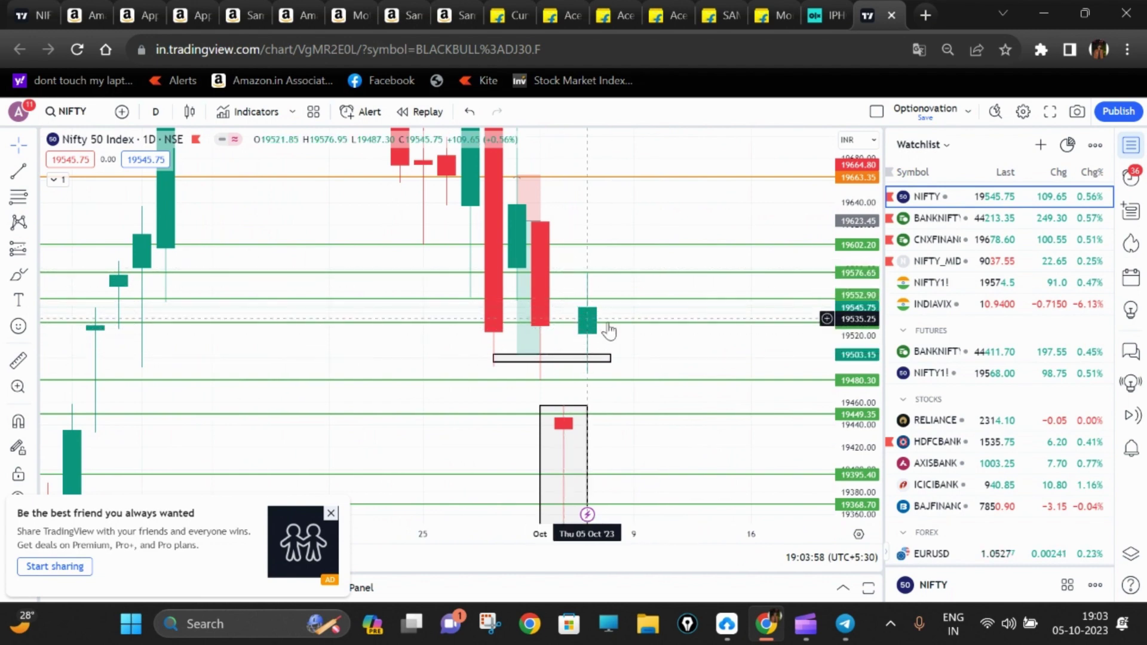
pyautogui.moveTo(866, 278); pyautogui.dragTo(856, 375)
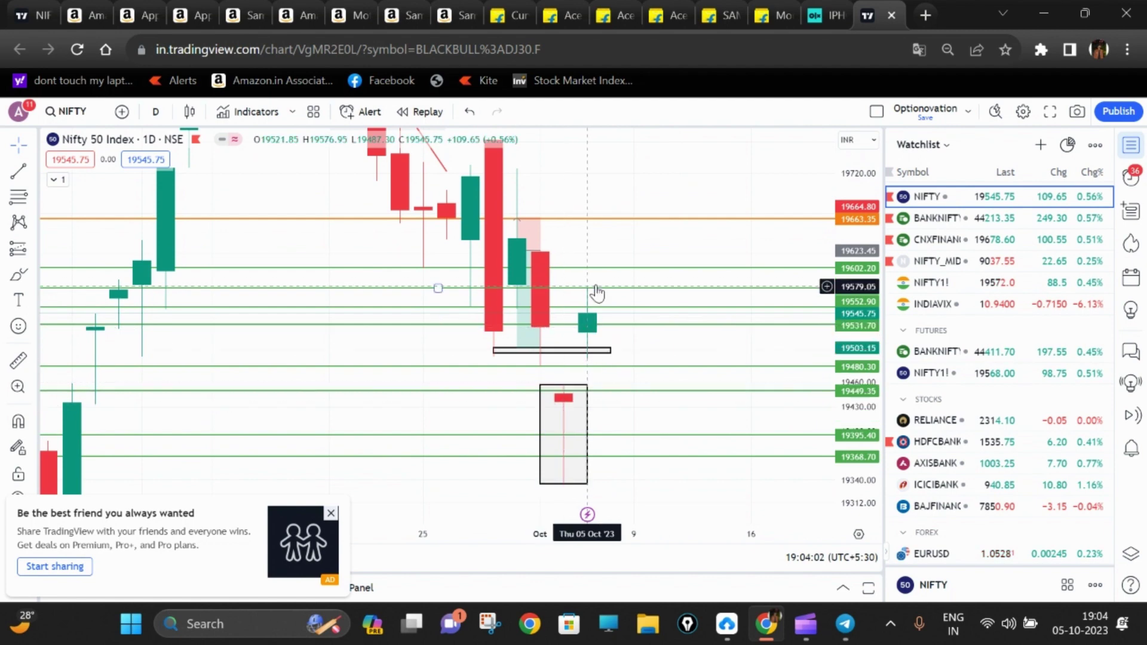
pyautogui.moveTo(671, 340); pyautogui.dragTo(750, 409)
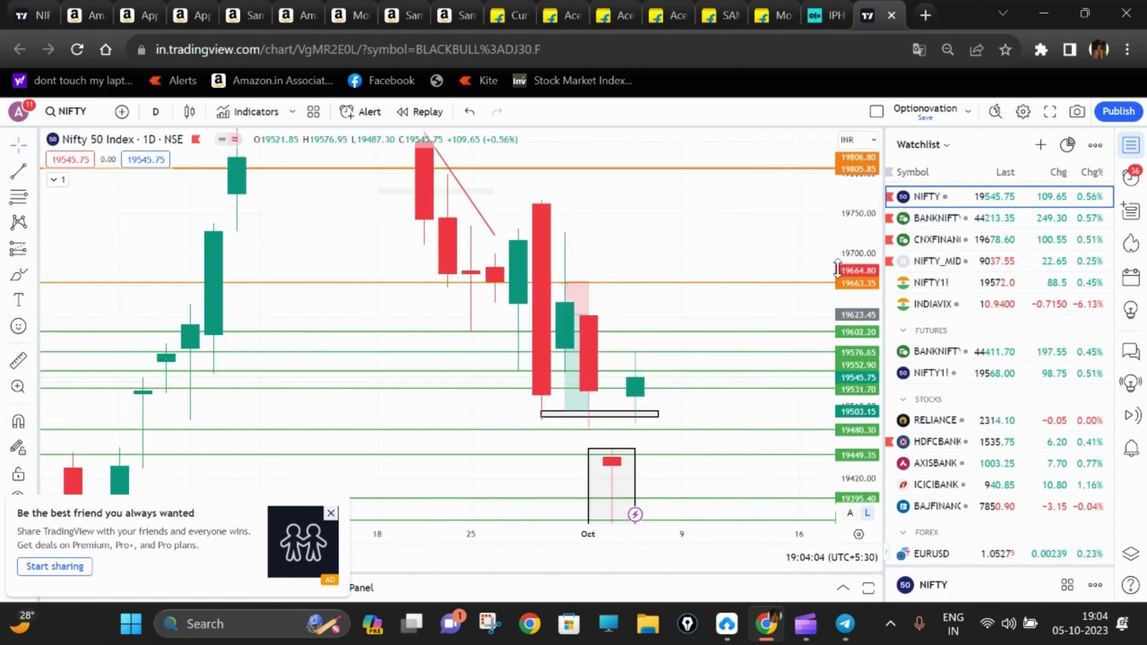
pyautogui.moveTo(838, 269); pyautogui.dragTo(838, 286)
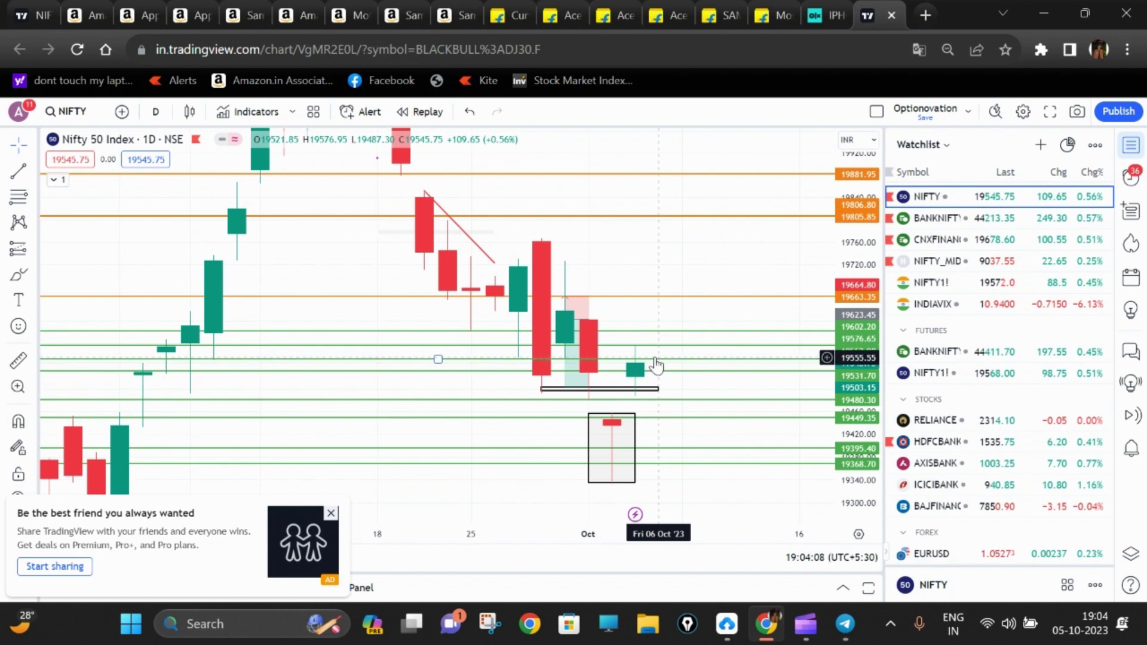
# Step: Open the BANKNIFTY daily chart from the watchlist and examine its latest candles against the marked levels
pyautogui.click(985, 218)
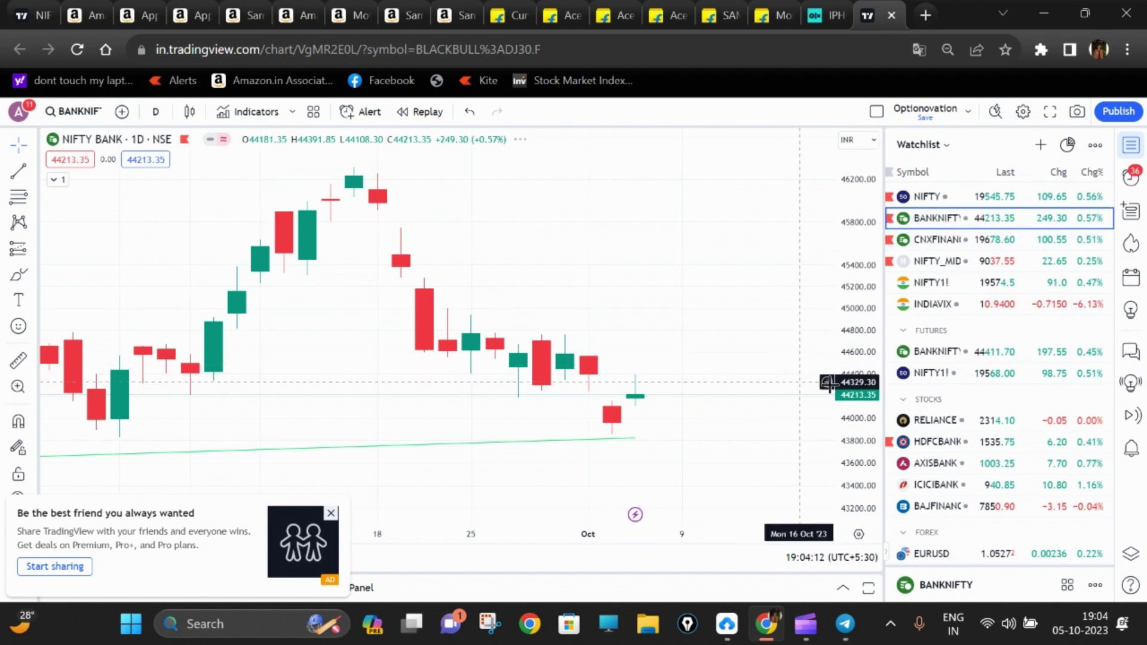
pyautogui.moveTo(859, 463); pyautogui.dragTo(848, 292)
pyautogui.moveTo(723, 361); pyautogui.dragTo(764, 262)
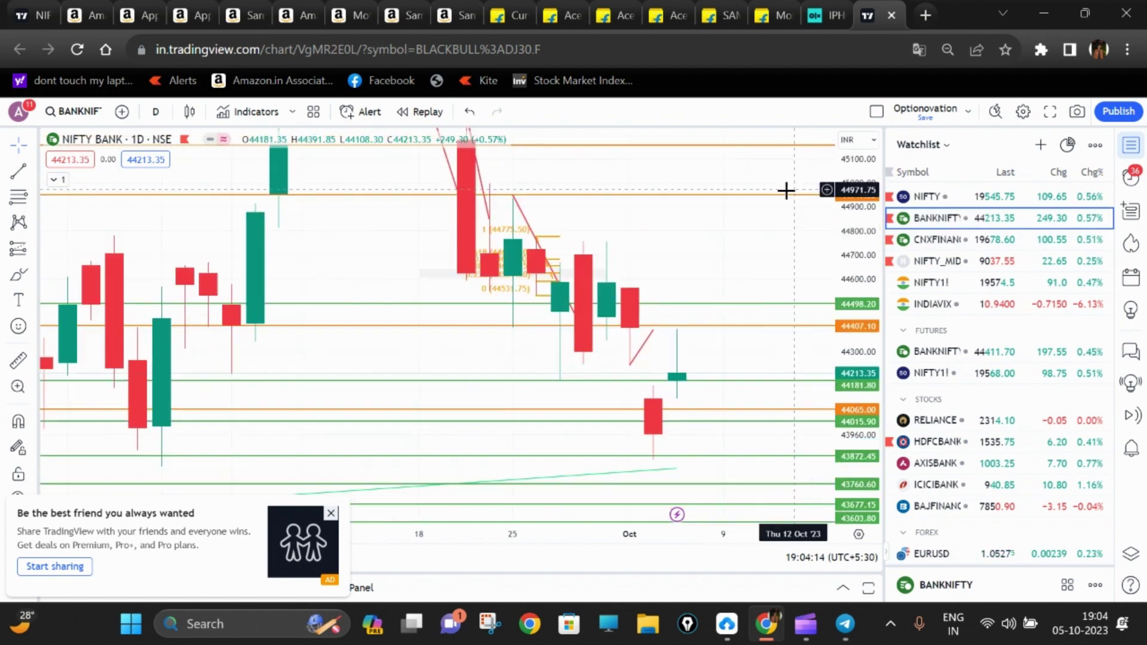
pyautogui.moveTo(733, 360); pyautogui.dragTo(721, 330)
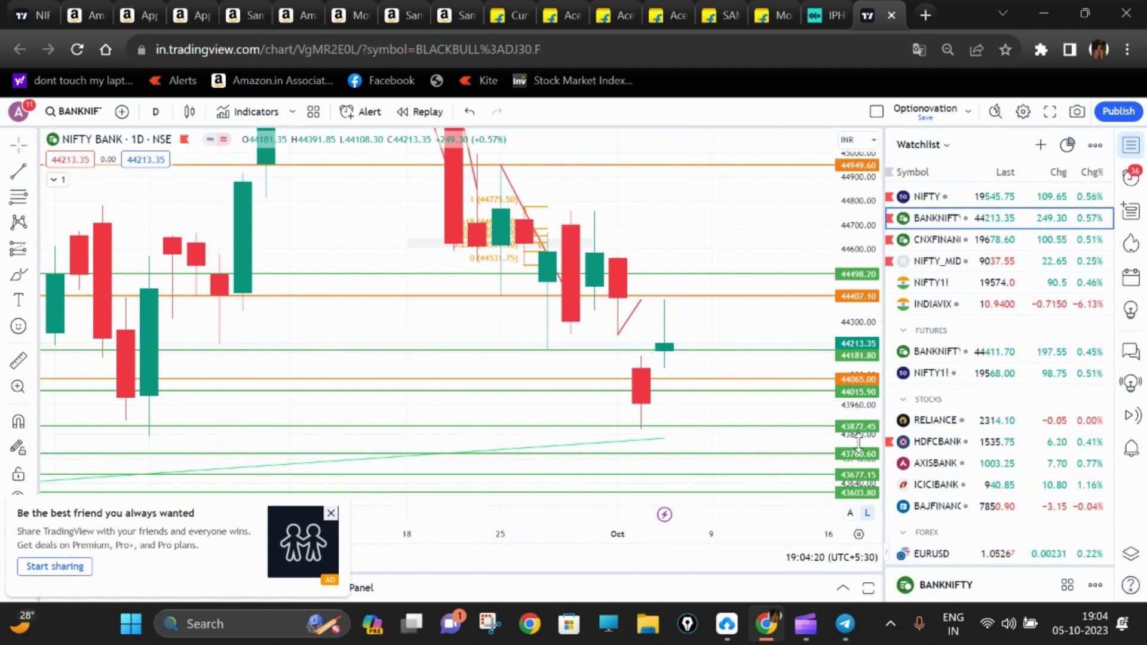
pyautogui.moveTo(858, 443); pyautogui.dragTo(855, 380)
pyautogui.moveTo(730, 368); pyautogui.dragTo(717, 358)
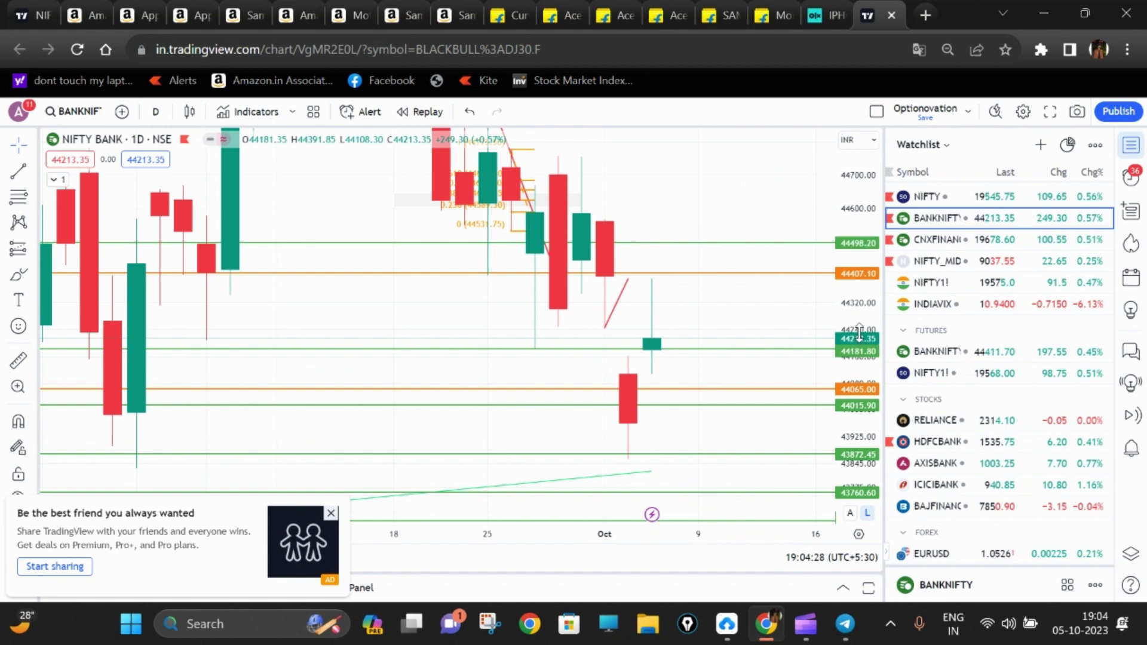
pyautogui.moveTo(859, 334); pyautogui.dragTo(858, 385)
# Step: Switch the chart to NIFTY on the 5-minute interval and bring the latest session's candles into view
pyautogui.click(960, 202)
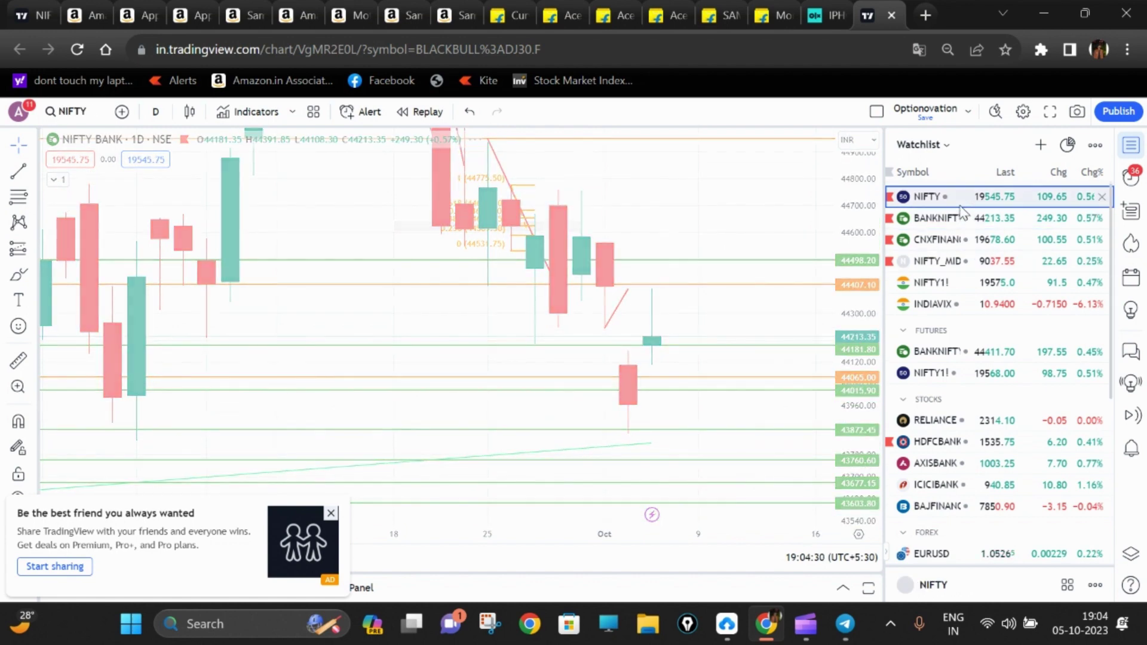
pyautogui.moveTo(711, 288); pyautogui.dragTo(720, 349)
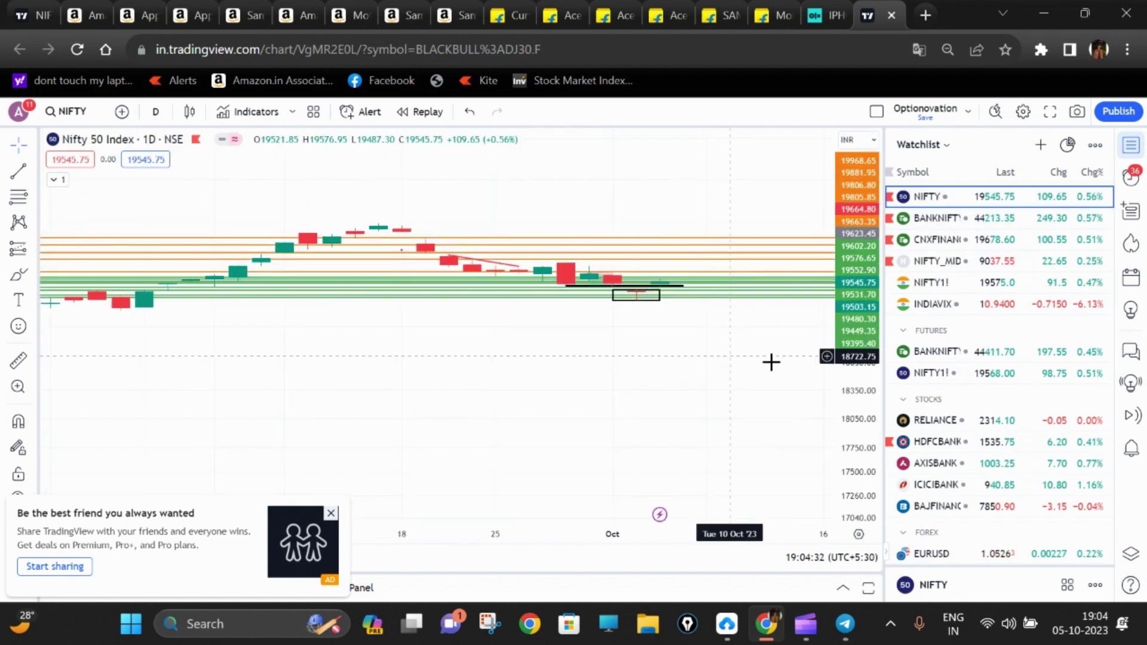
pyautogui.moveTo(851, 509); pyautogui.dragTo(846, 262)
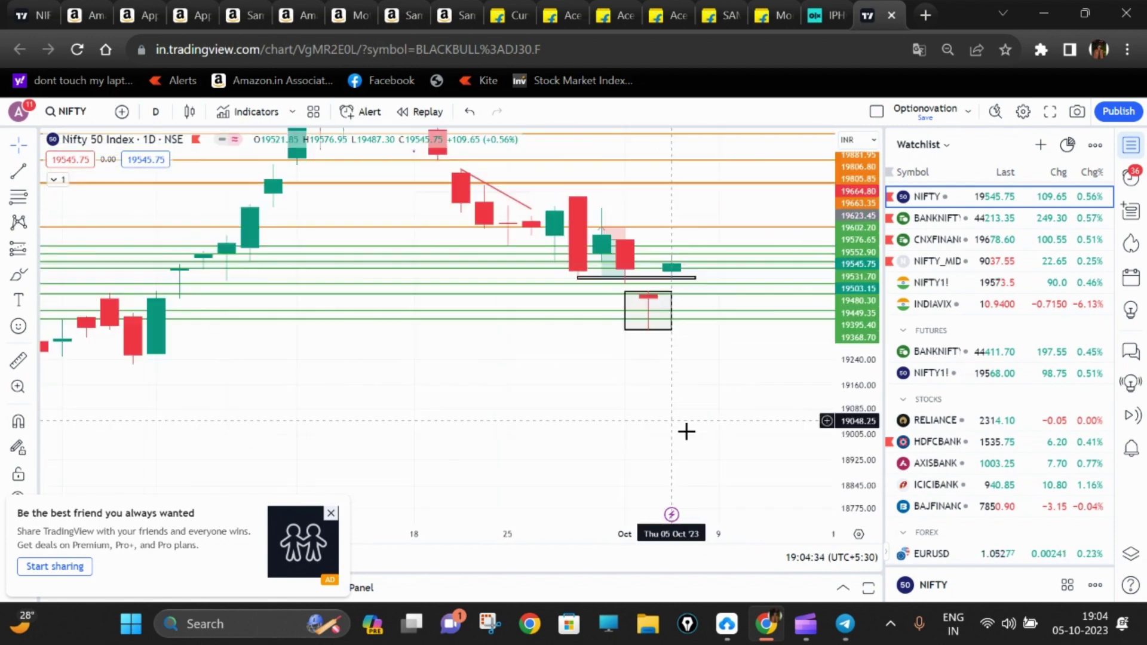
pyautogui.click(156, 112)
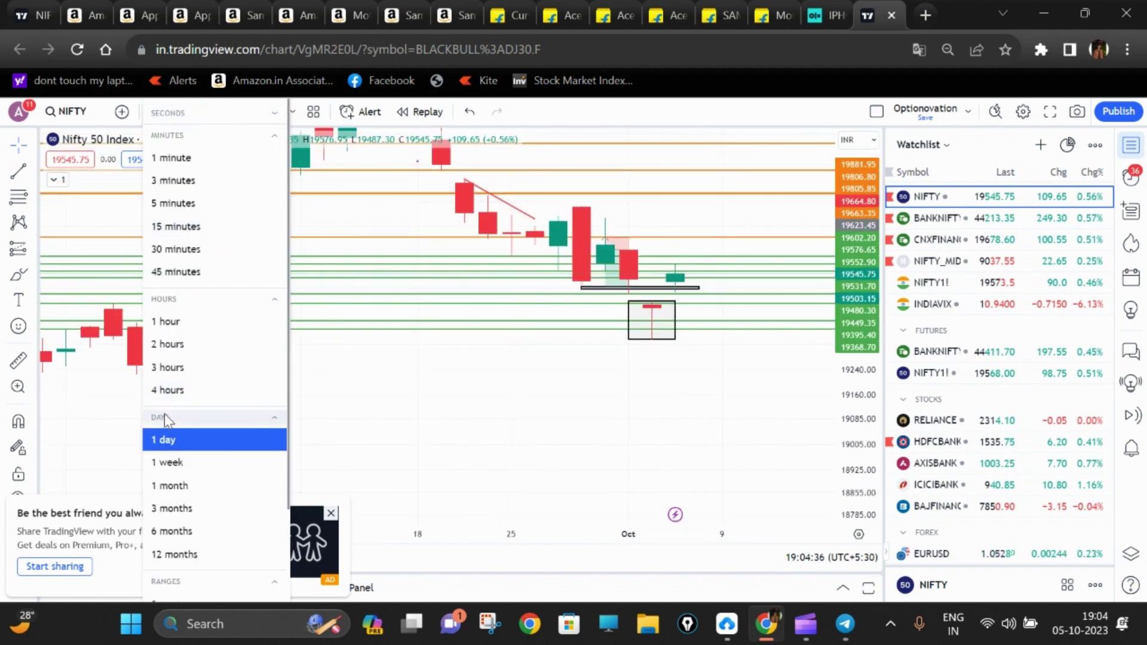
pyautogui.click(186, 210)
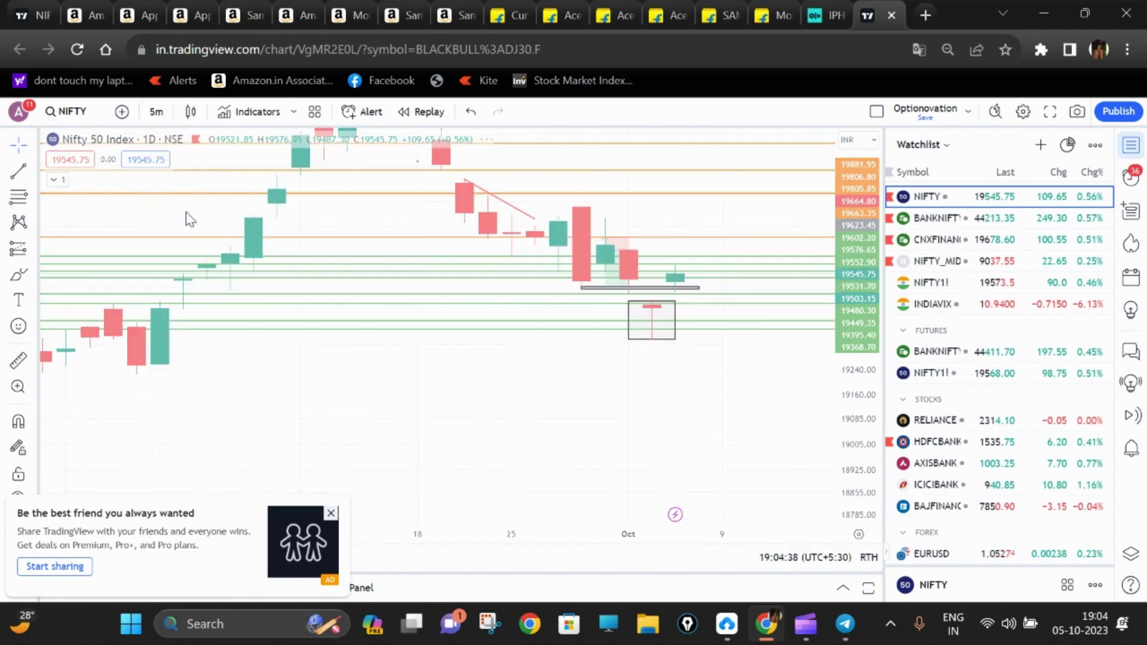
pyautogui.moveTo(850, 499); pyautogui.dragTo(862, 196)
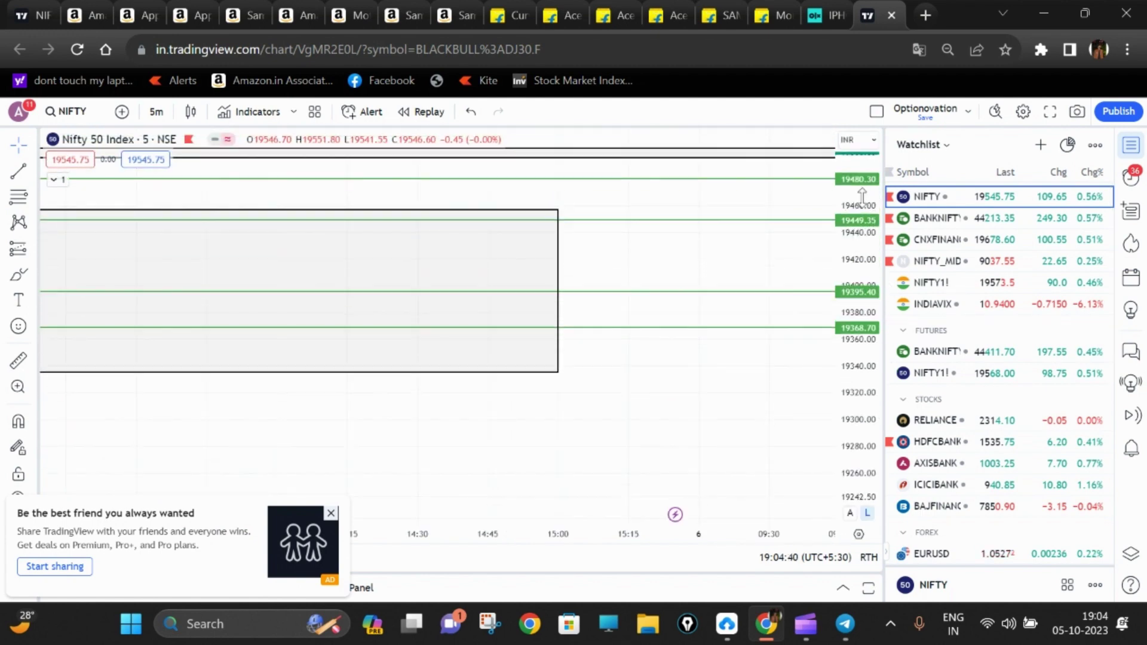
pyautogui.moveTo(684, 297); pyautogui.dragTo(686, 474)
pyautogui.scroll(-5, 696, 332)
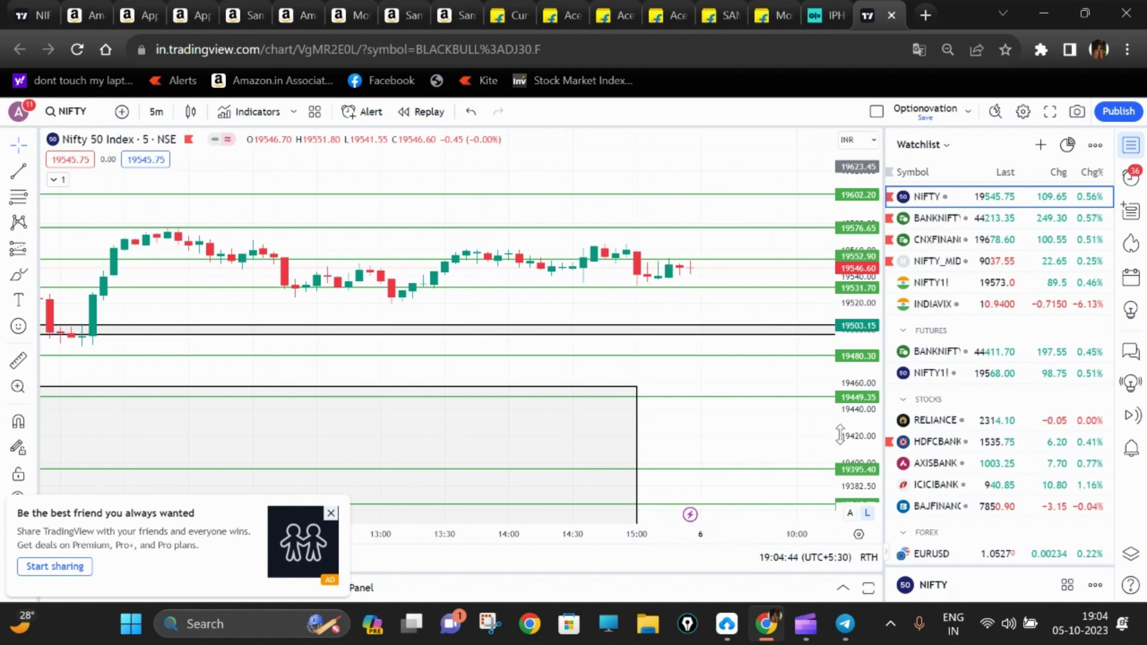
# Step: Examine the NIFTY 5-minute candles around the 19531.70, 19552.90, 19576.65 and 19602.20 levels
pyautogui.moveTo(839, 438); pyautogui.dragTo(835, 271)
pyautogui.moveTo(693, 289); pyautogui.dragTo(615, 353)
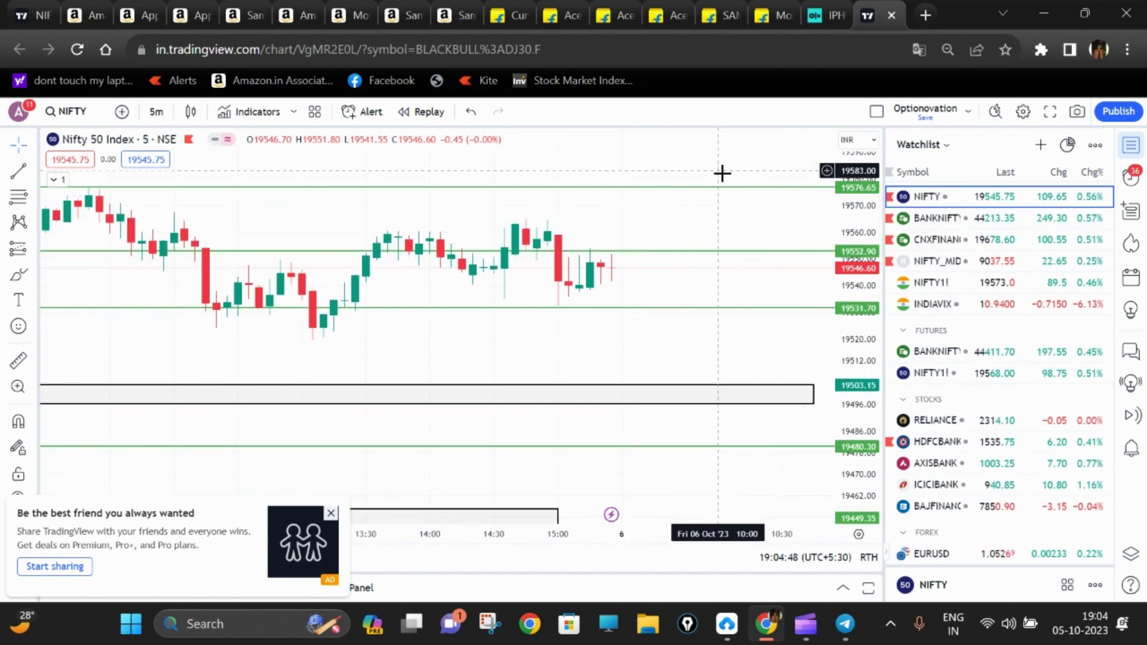
pyautogui.moveTo(726, 234); pyautogui.dragTo(746, 300)
pyautogui.scroll(-1, 745, 301)
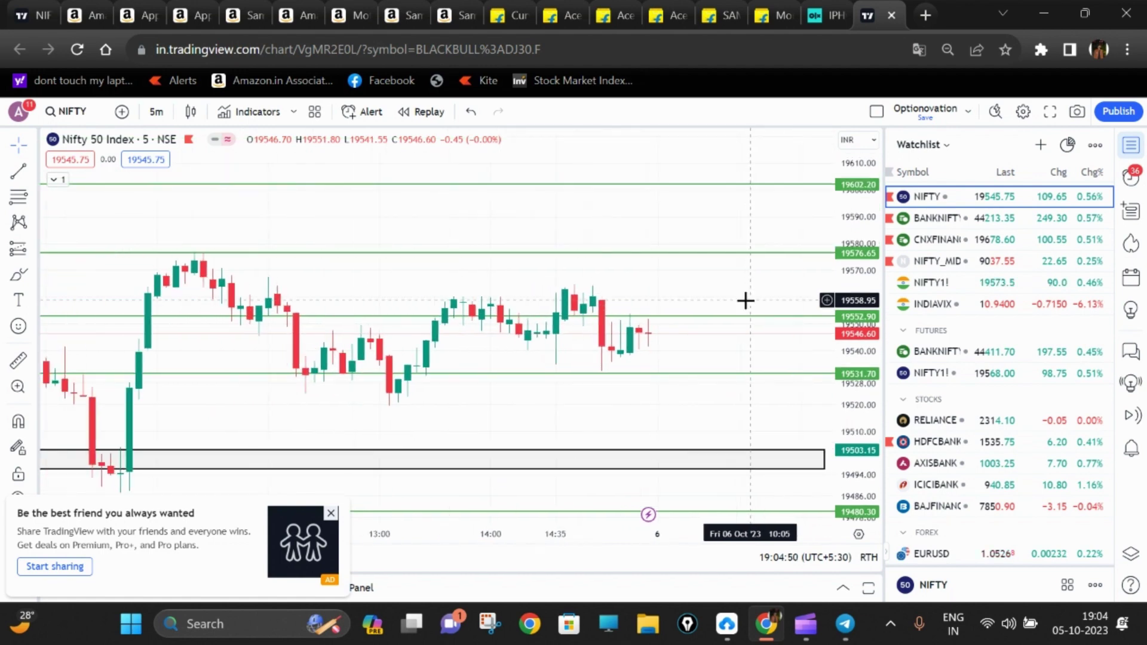
pyautogui.moveTo(674, 300); pyautogui.dragTo(681, 338)
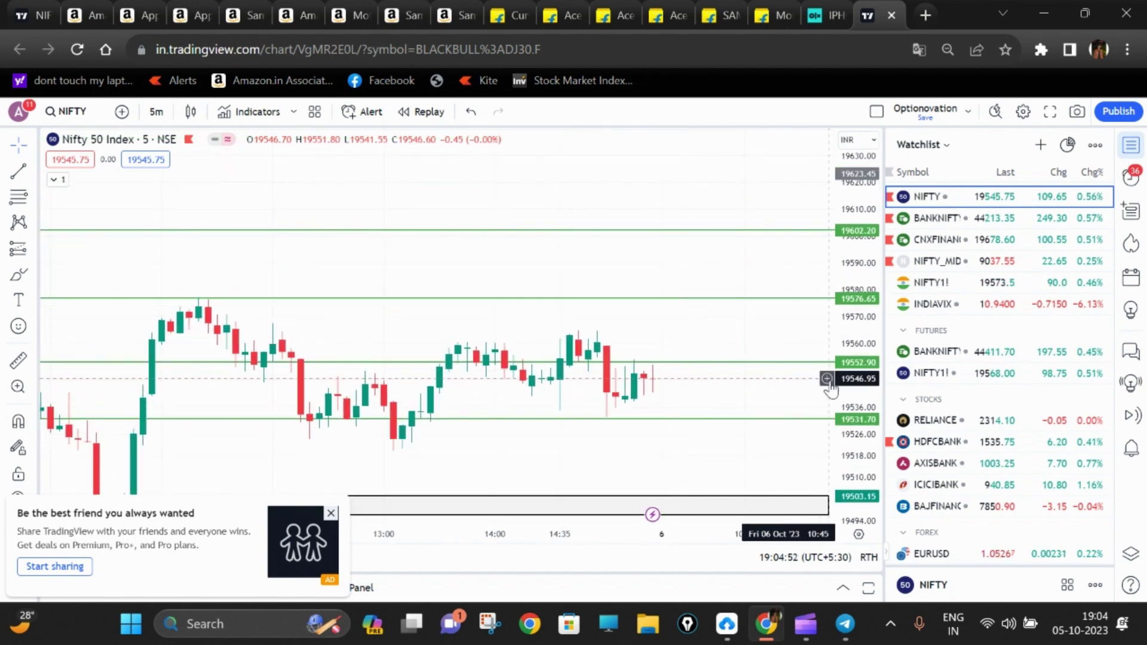
pyautogui.moveTo(850, 404); pyautogui.dragTo(850, 359)
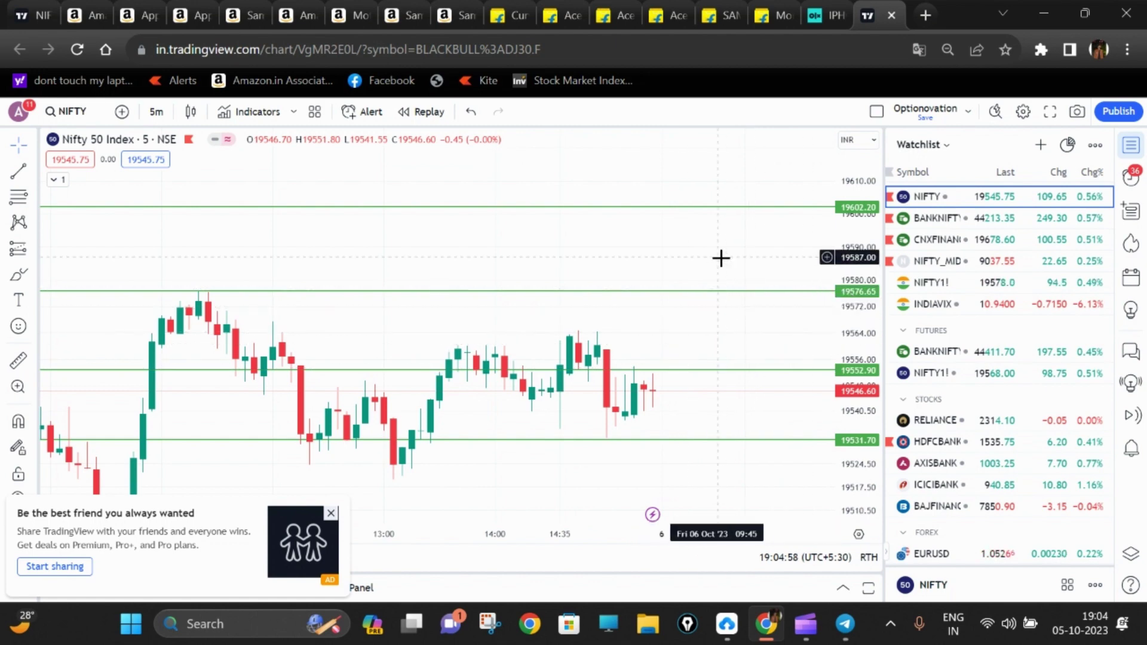
pyautogui.scroll(-3, 705, 337)
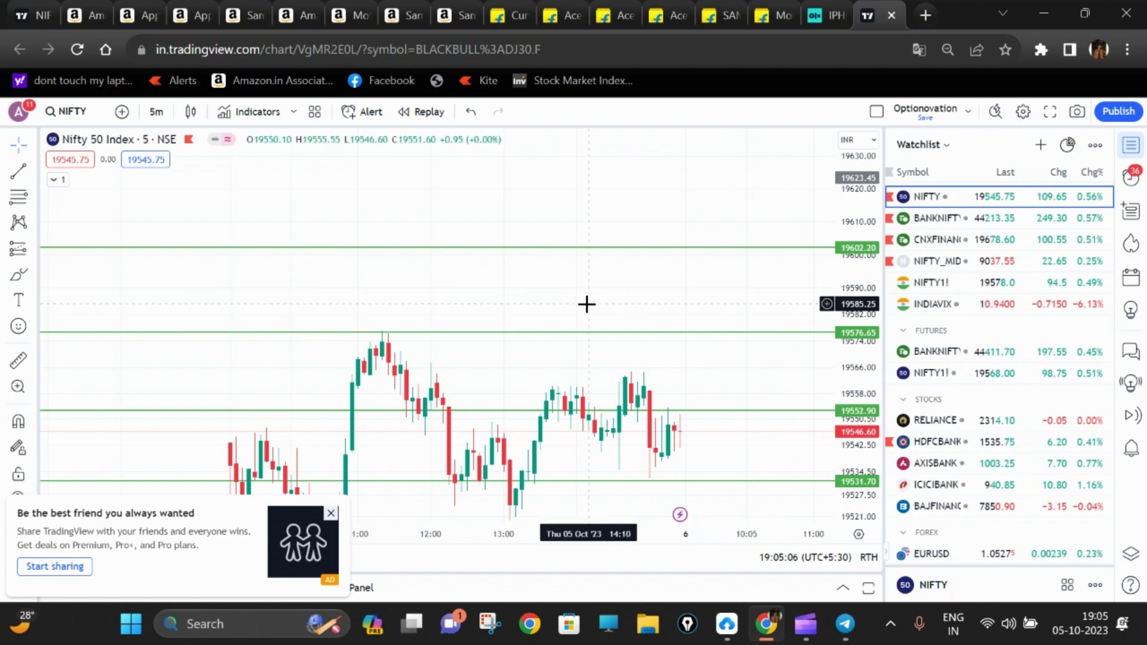
pyautogui.moveTo(586, 304); pyautogui.dragTo(604, 335)
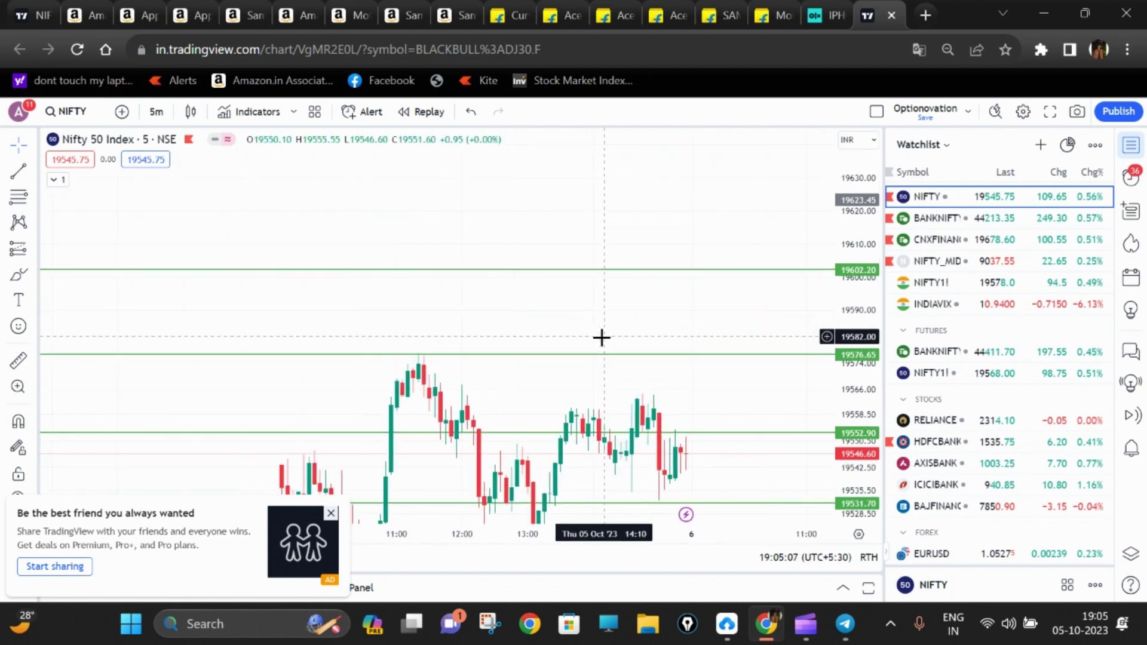
# Step: Check the BANKNIFTY 5-minute chart briefly, and return to NIFTY to examine the boxed zone near 19503.15 and the 19480.30 level
pyautogui.click(1044, 222)
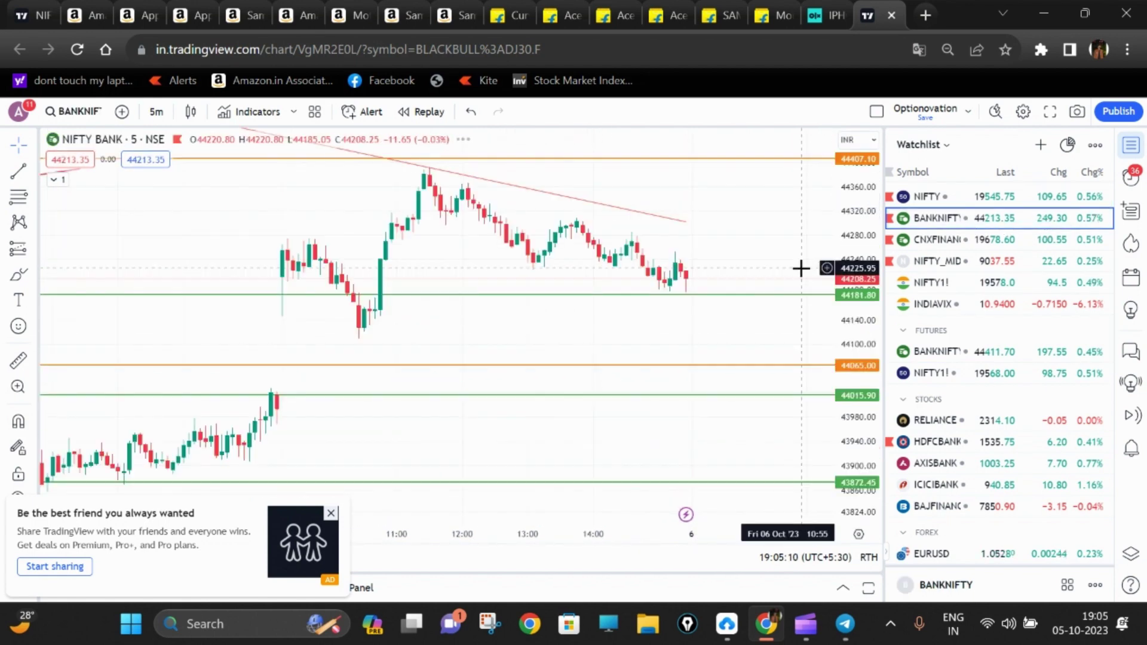
pyautogui.click(984, 195)
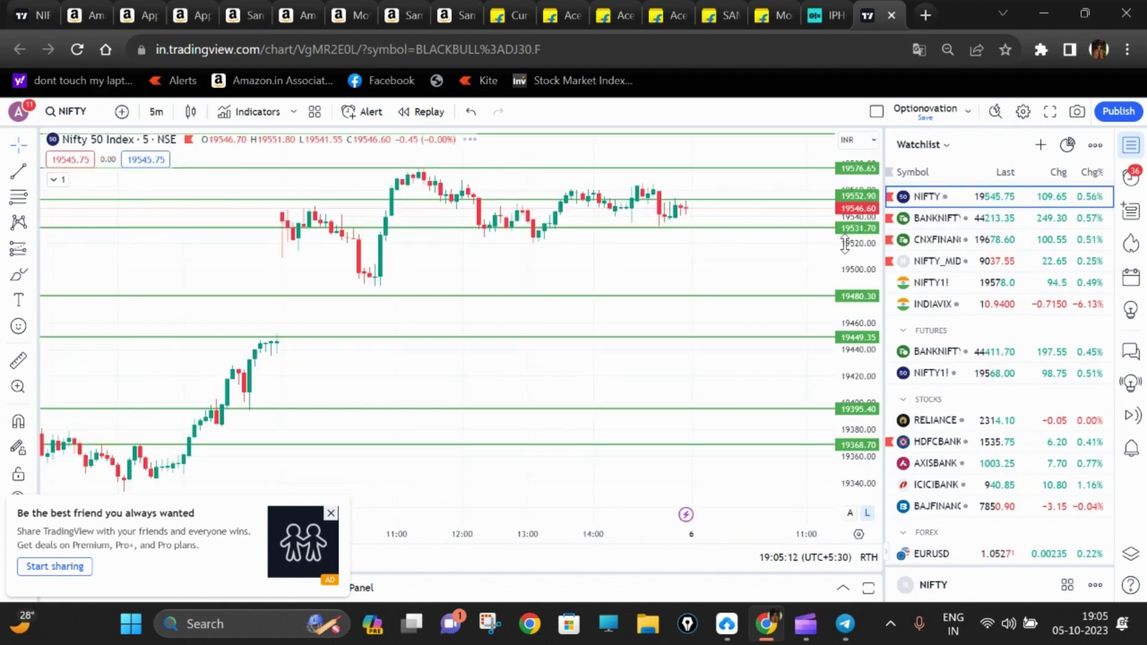
pyautogui.moveTo(769, 315); pyautogui.dragTo(780, 424)
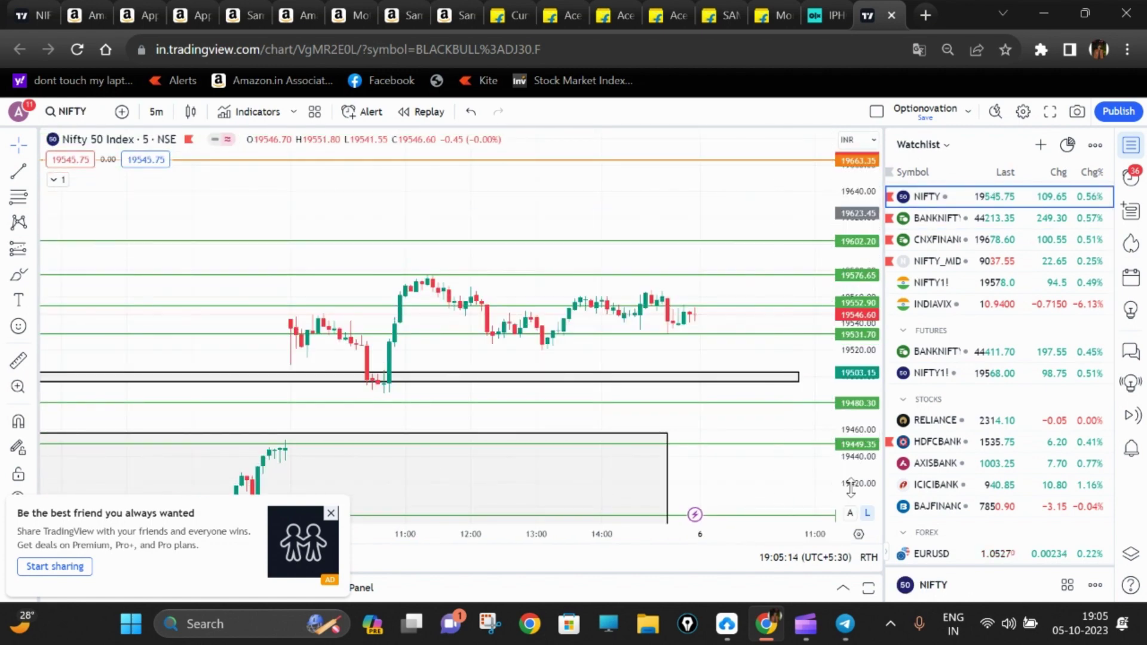
pyautogui.moveTo(849, 491); pyautogui.dragTo(826, 309)
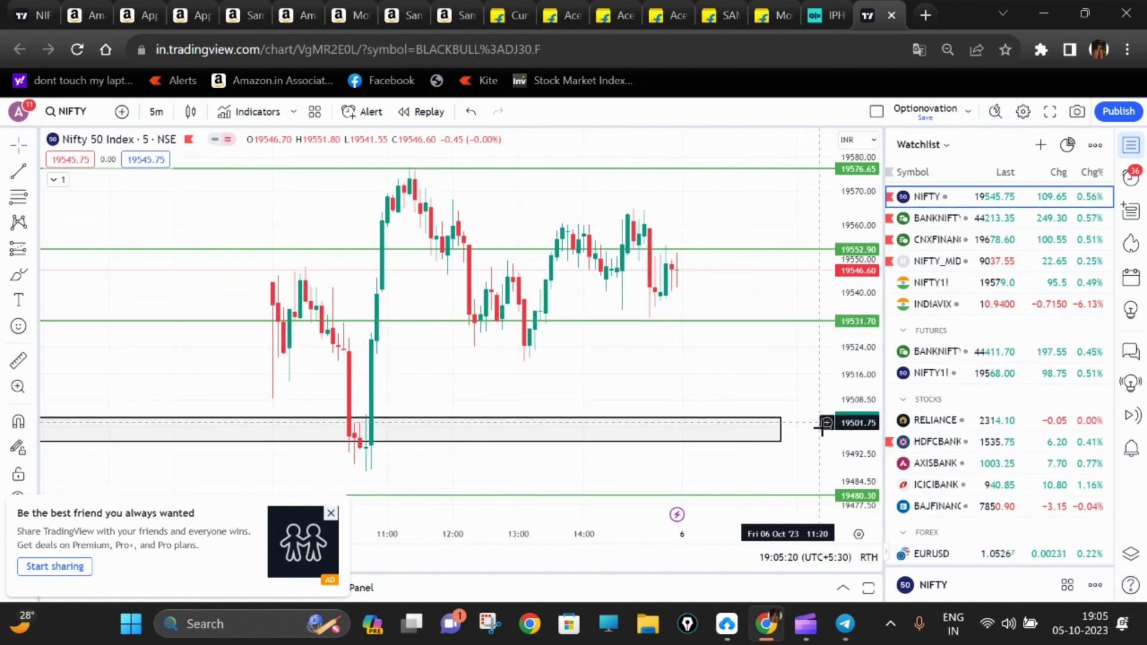
pyautogui.moveTo(807, 450); pyautogui.dragTo(783, 313)
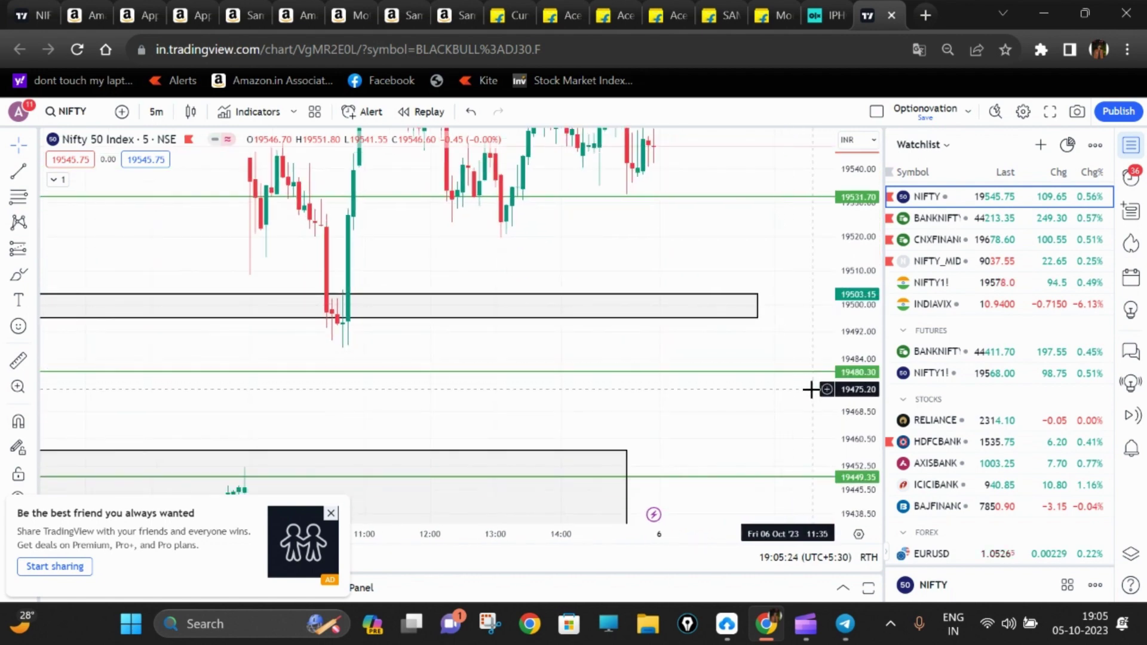
pyautogui.moveTo(788, 351); pyautogui.dragTo(797, 392)
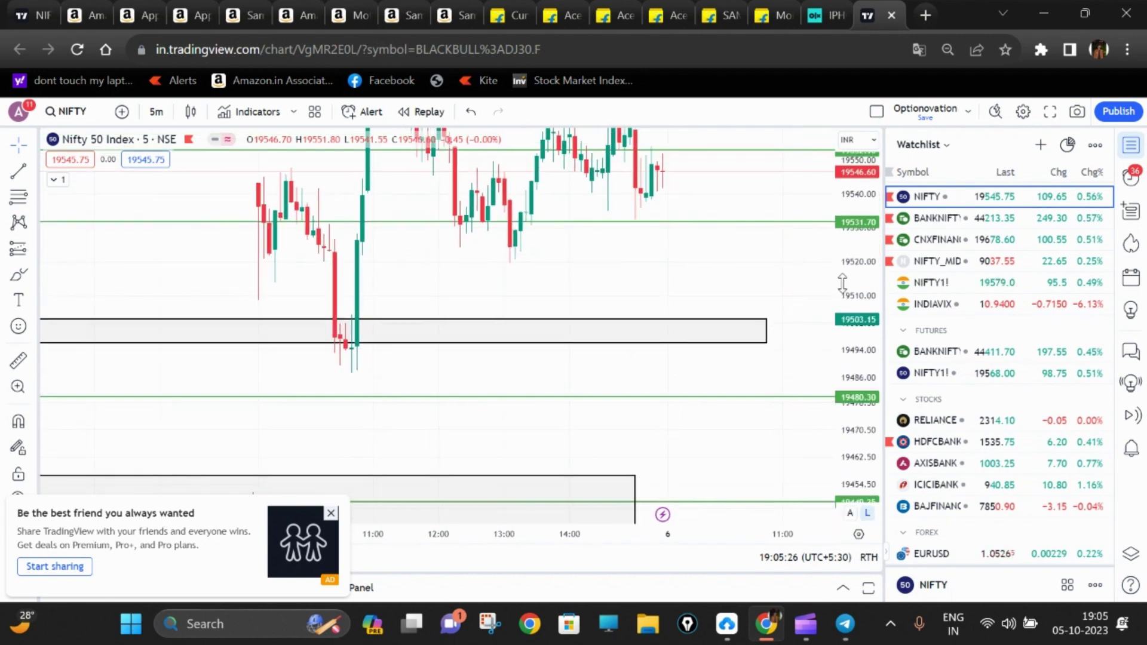
# Step: Extend the end of the boxed zone near 19503.15 on the NIFTY 5-minute chart to about 11:40 on 06 Oct
pyautogui.moveTo(842, 282); pyautogui.dragTo(840, 338)
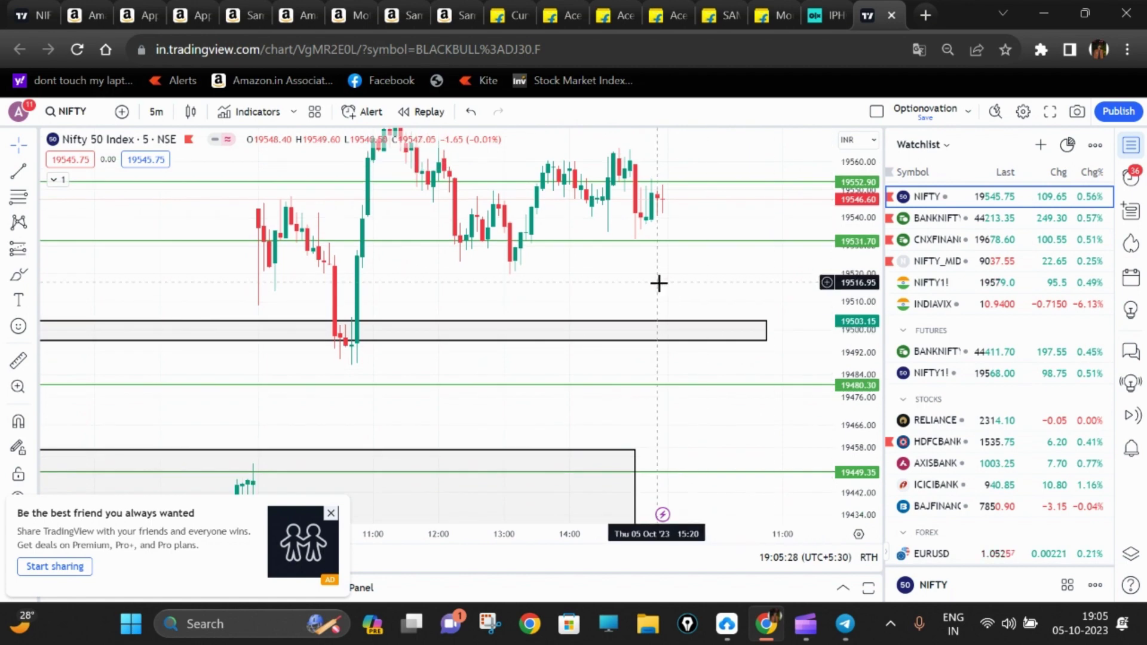
pyautogui.moveTo(661, 285); pyautogui.dragTo(671, 351)
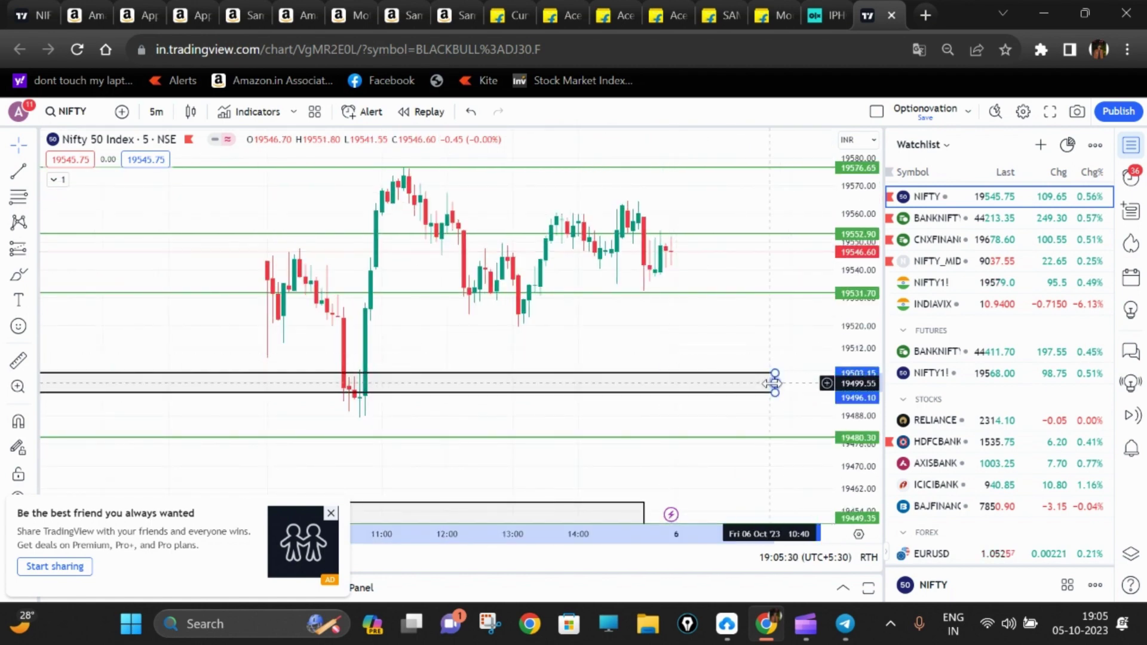
pyautogui.moveTo(774, 383); pyautogui.dragTo(833, 384)
pyautogui.moveTo(728, 350); pyautogui.dragTo(647, 345)
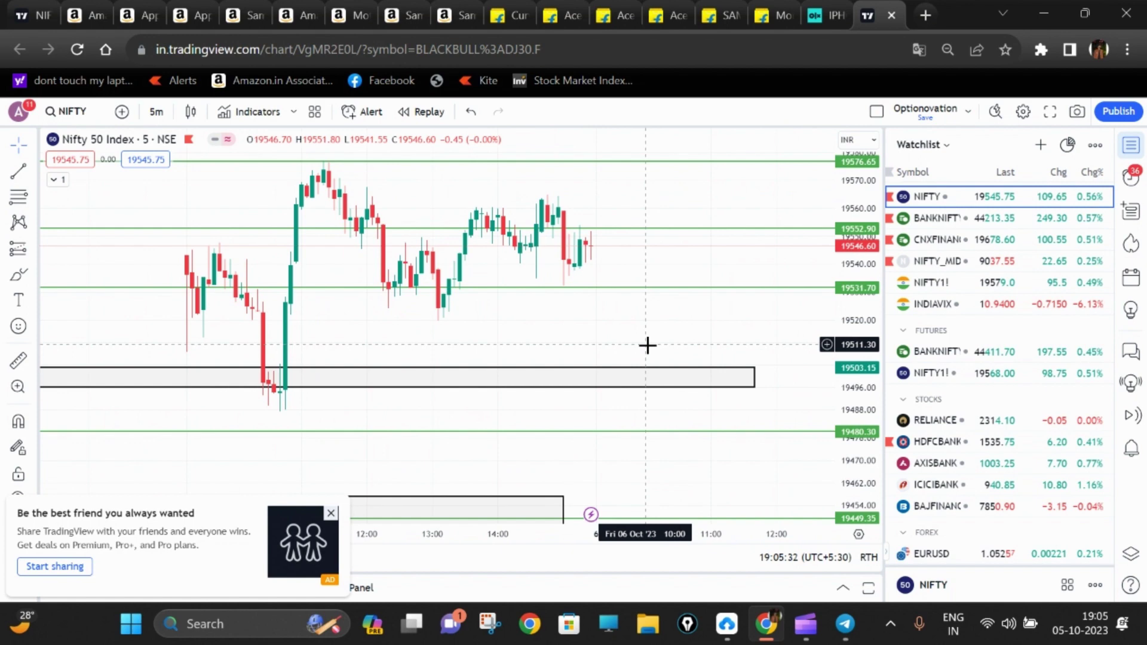
pyautogui.moveTo(762, 353); pyautogui.dragTo(769, 410)
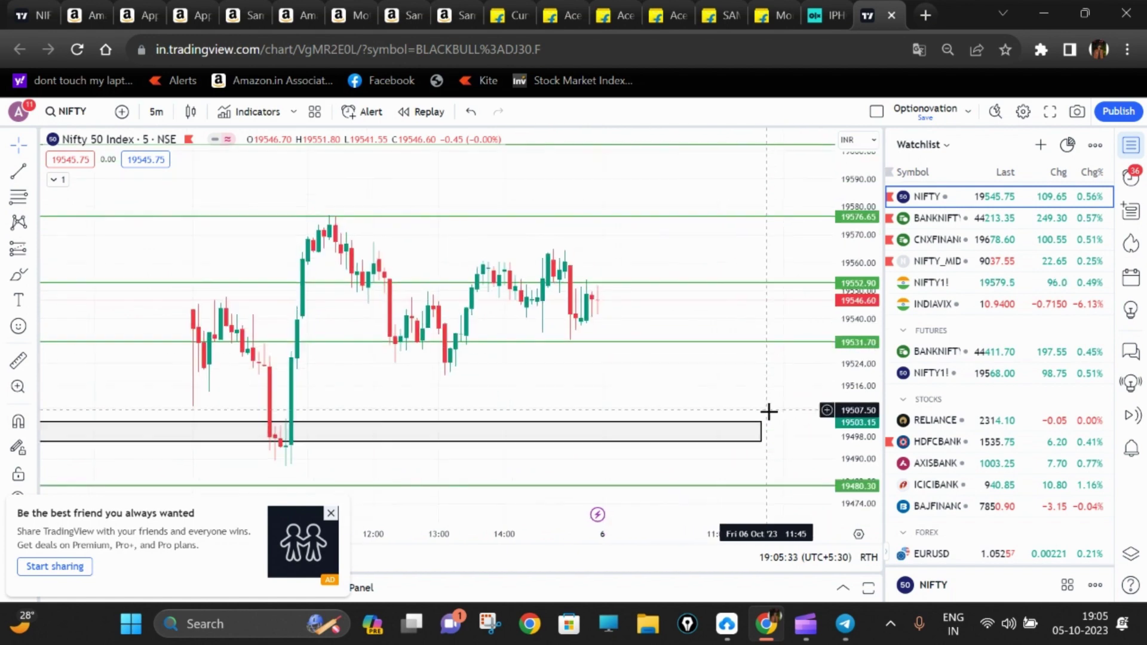
# Step: Open the BANKNIFTY 5-minute chart and examine its latest candles against the falling trend line and the 44407.10 and 44181.80 levels
pyautogui.click(932, 226)
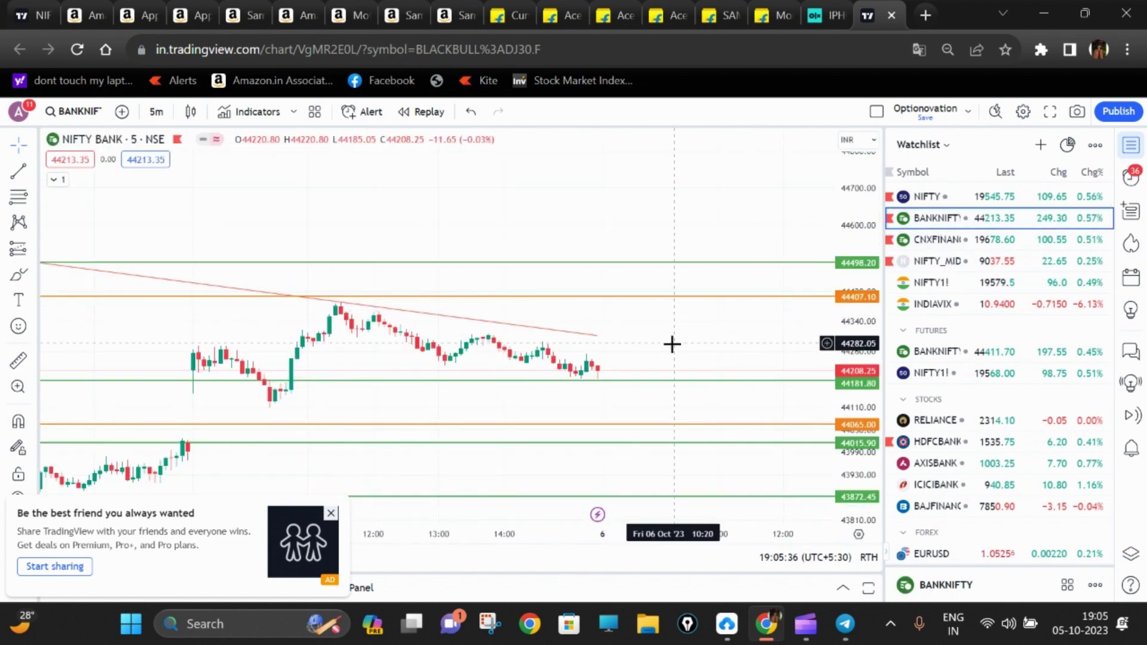
pyautogui.scroll(-3, 717, 350)
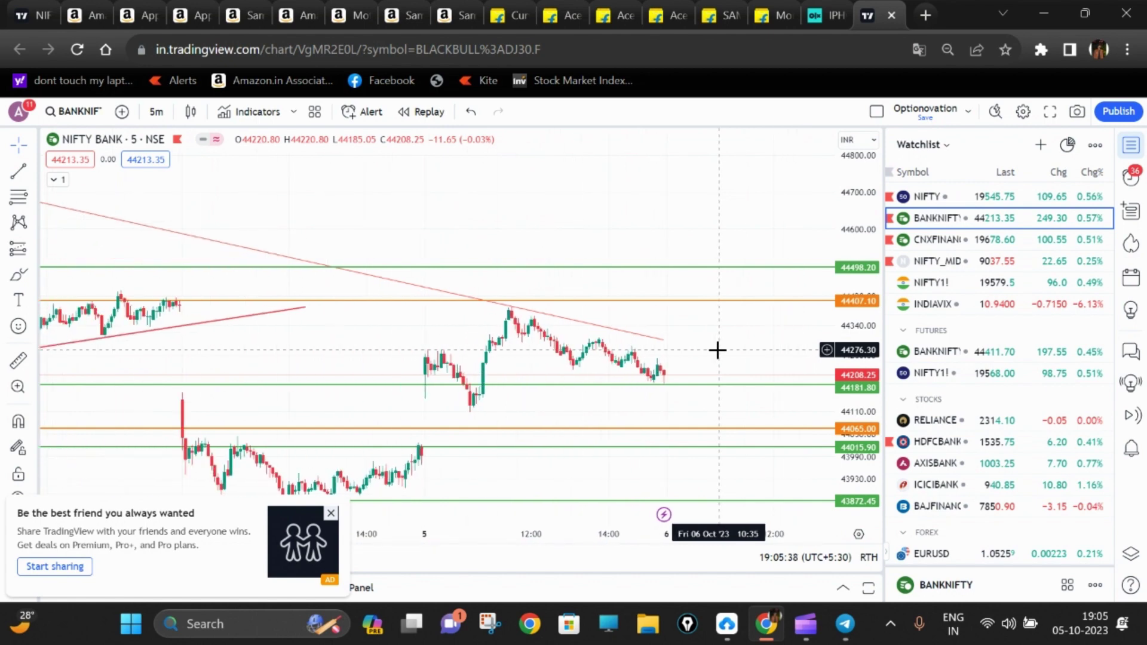
pyautogui.scroll(-2, 717, 350)
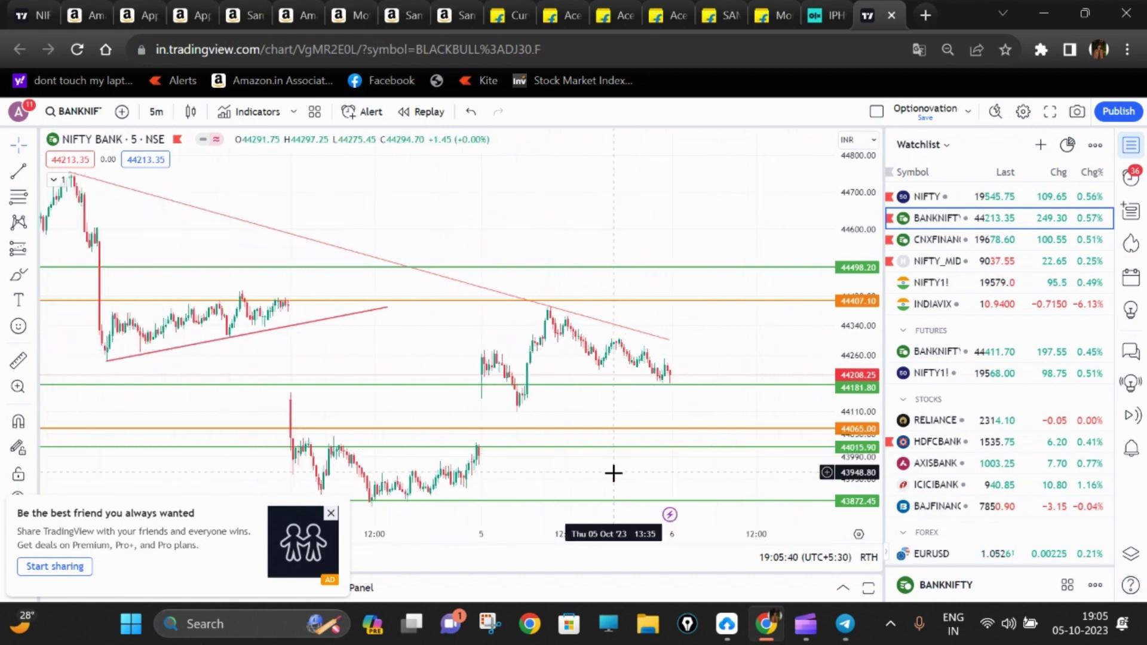
pyautogui.moveTo(614, 474); pyautogui.dragTo(692, 424)
pyautogui.moveTo(836, 478); pyautogui.dragTo(763, 384)
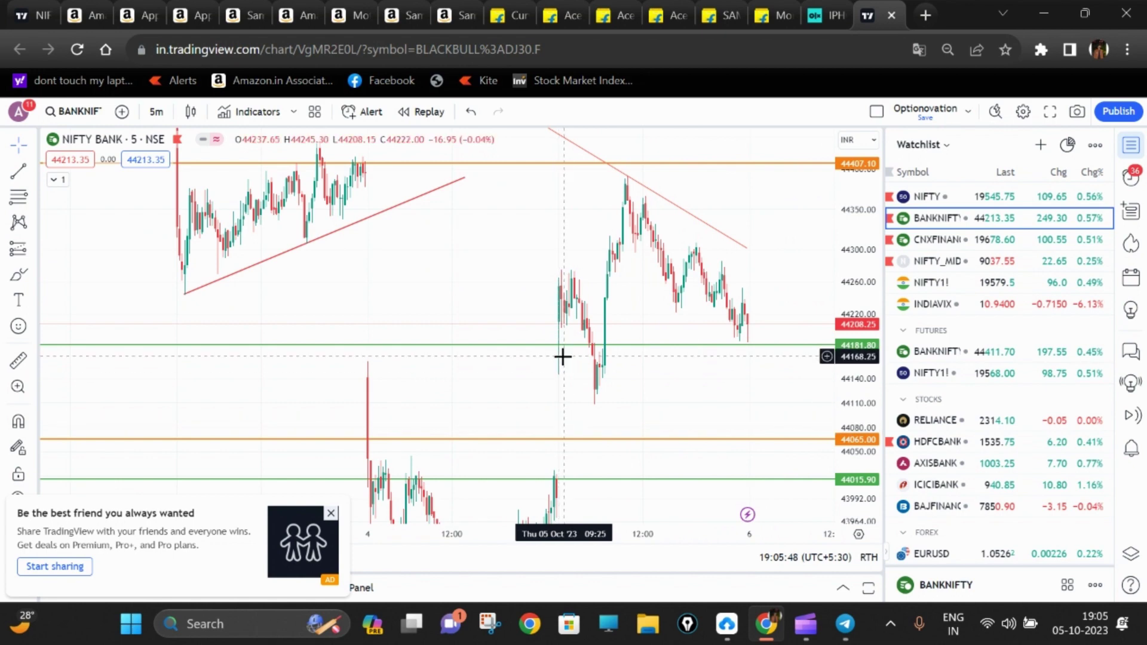
pyautogui.moveTo(650, 375); pyautogui.dragTo(697, 438)
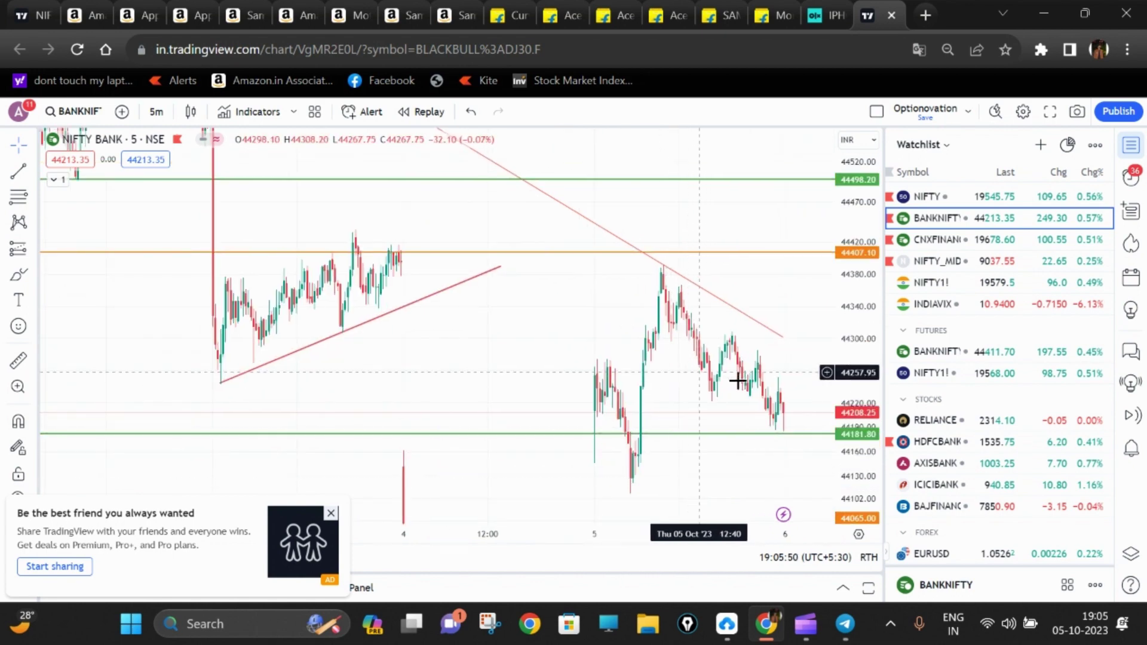
pyautogui.moveTo(782, 303); pyautogui.dragTo(807, 451)
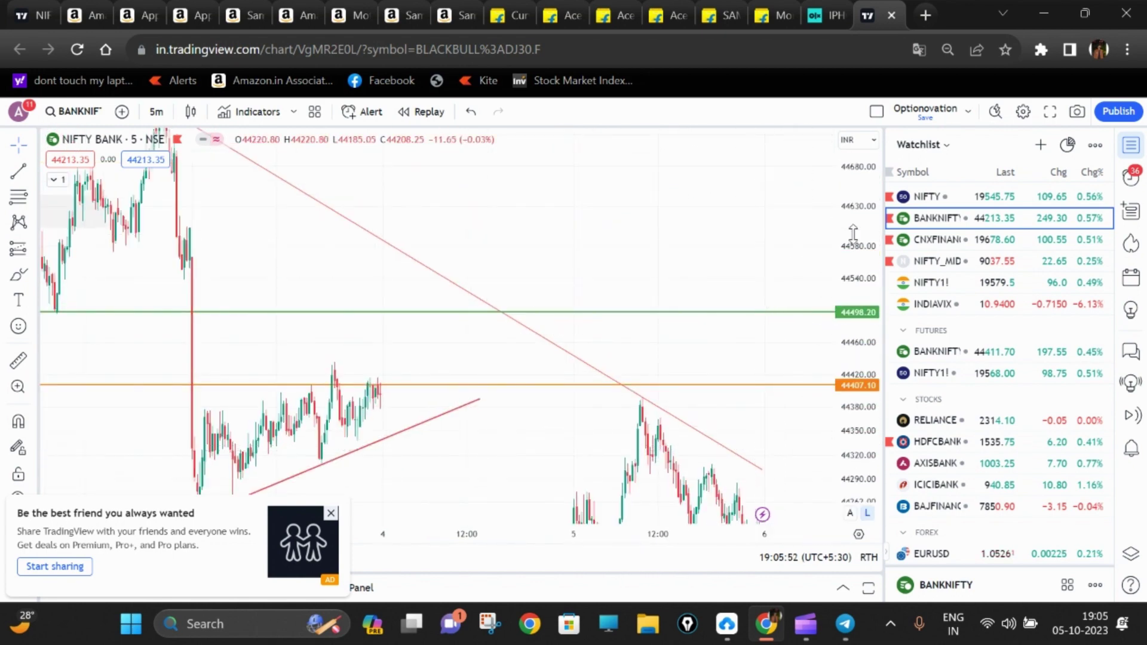
pyautogui.moveTo(852, 233); pyautogui.dragTo(815, 379)
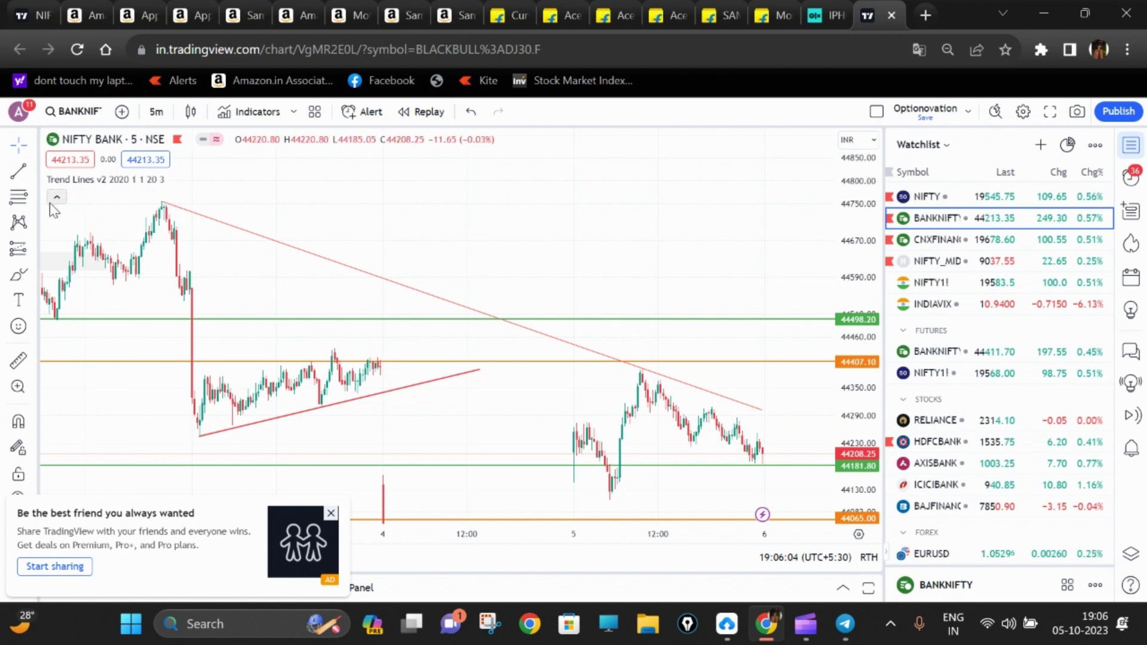
pyautogui.click(52, 202)
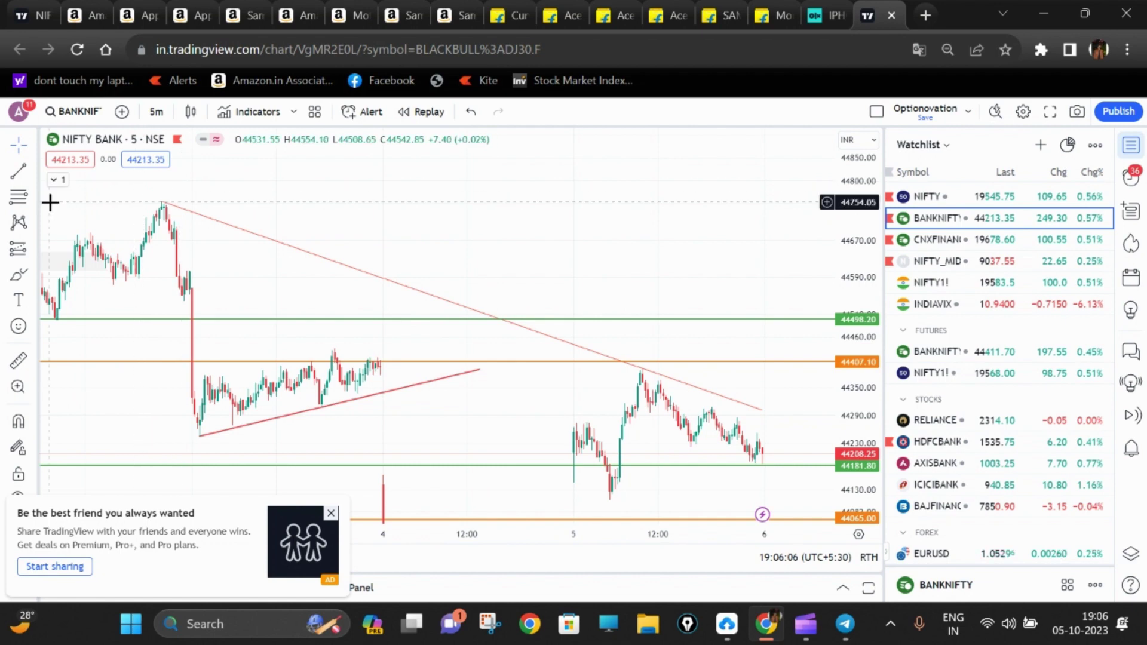
# Step: Draw a falling trend line along the highs of the 5 October BANKNIFTY candles, from 44371.10 to 44242.75
pyautogui.moveTo(524, 382); pyautogui.dragTo(458, 353)
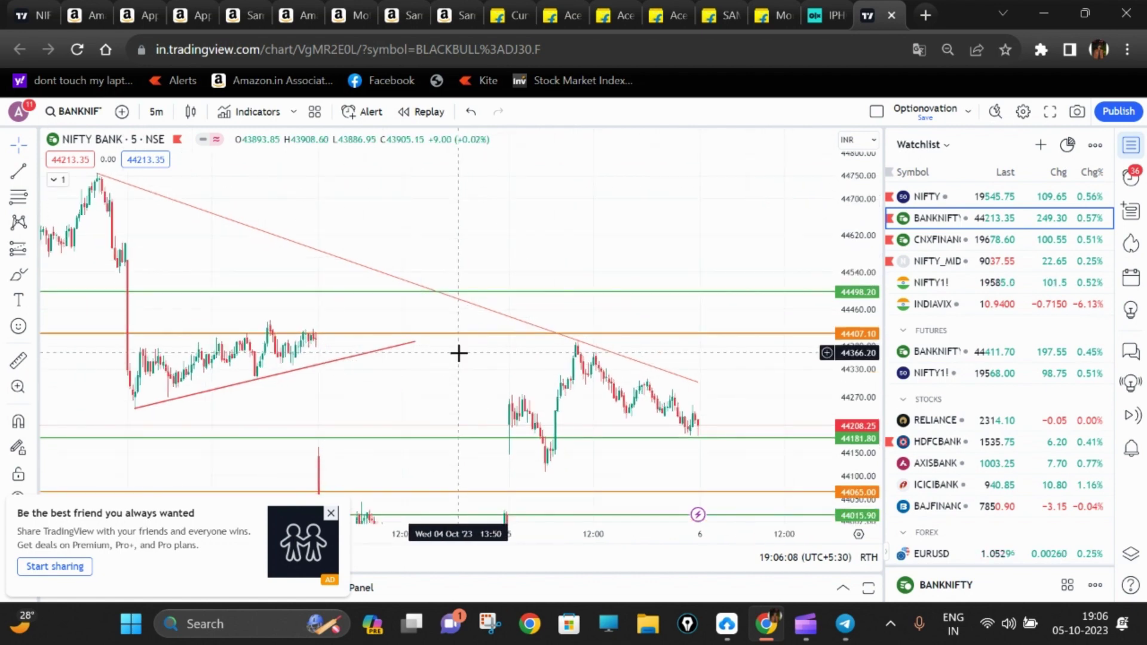
pyautogui.moveTo(867, 478); pyautogui.dragTo(849, 425)
pyautogui.moveTo(779, 418); pyautogui.dragTo(746, 346)
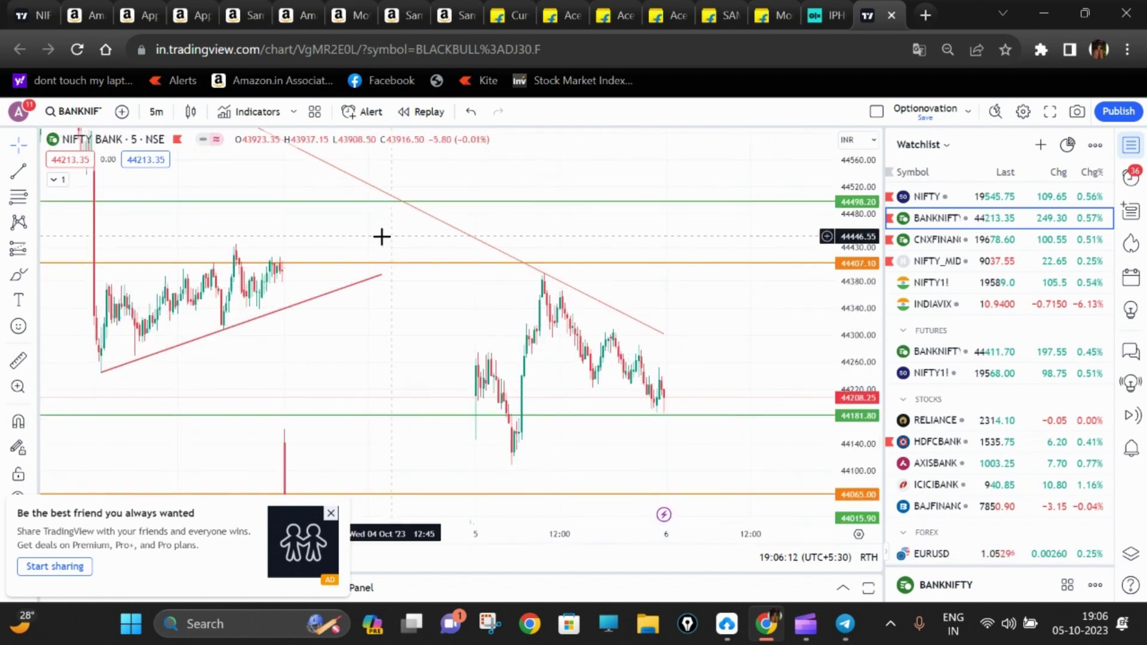
pyautogui.click(21, 173)
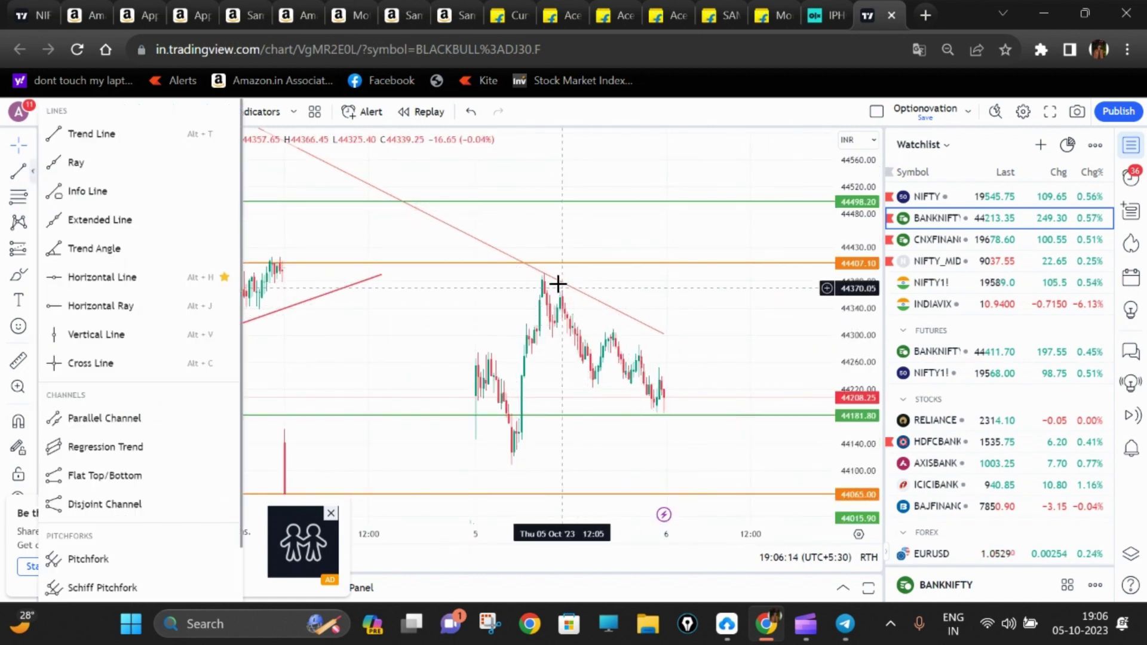
pyautogui.moveTo(559, 290); pyautogui.dragTo(668, 334)
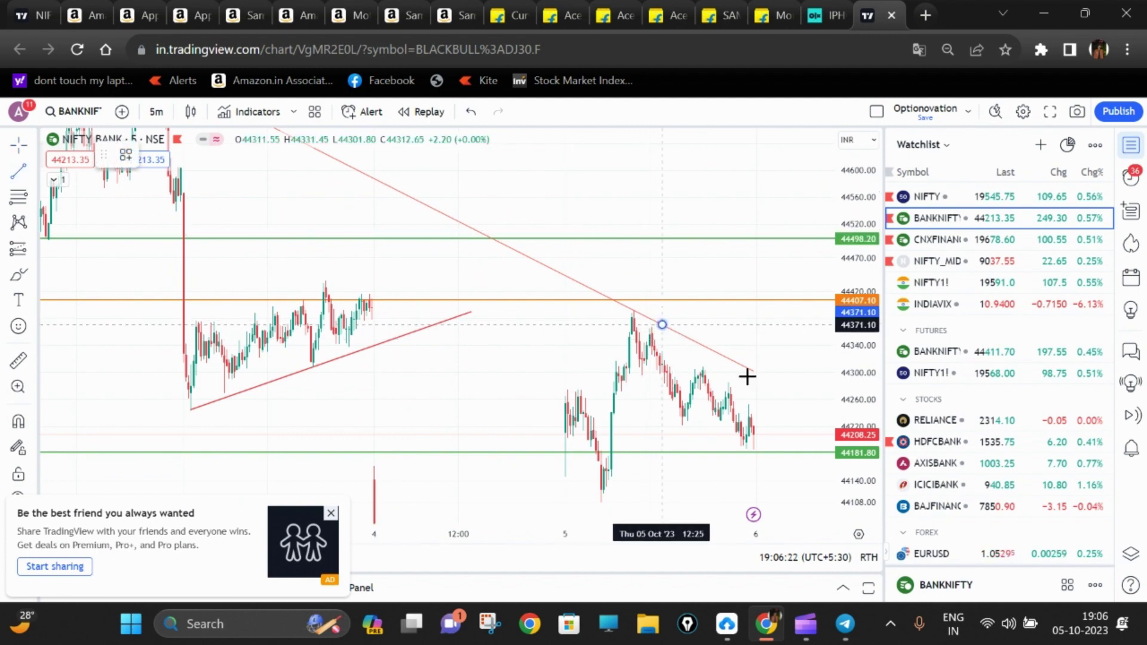
pyautogui.click(828, 411)
pyautogui.click(837, 411)
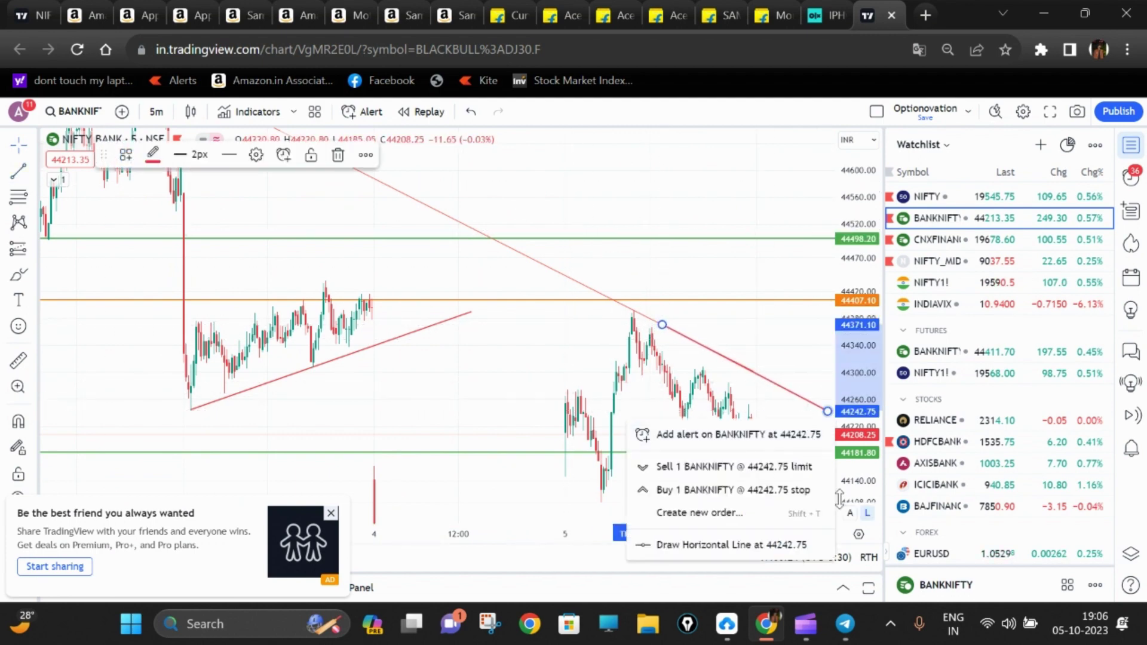
pyautogui.click(745, 358)
# Step: Examine the BANKNIFTY candles between the falling trend line and the 44181.80, 44065.00 and 44015.90 support levels
pyautogui.moveTo(745, 358); pyautogui.dragTo(647, 328)
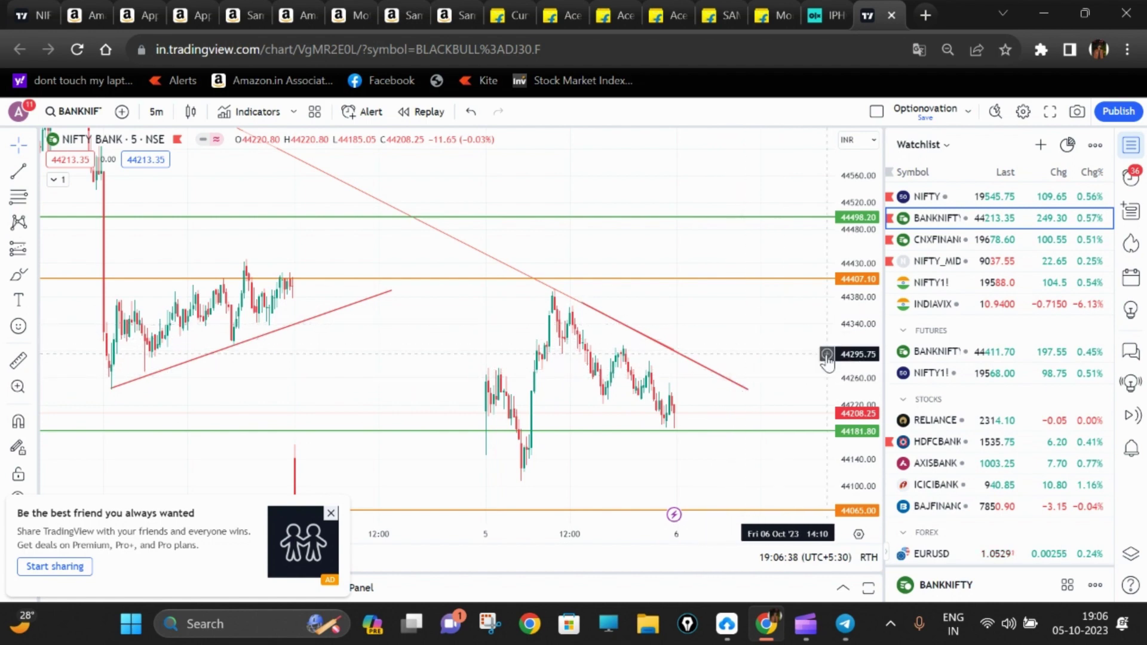
pyautogui.scroll(-2, 843, 347)
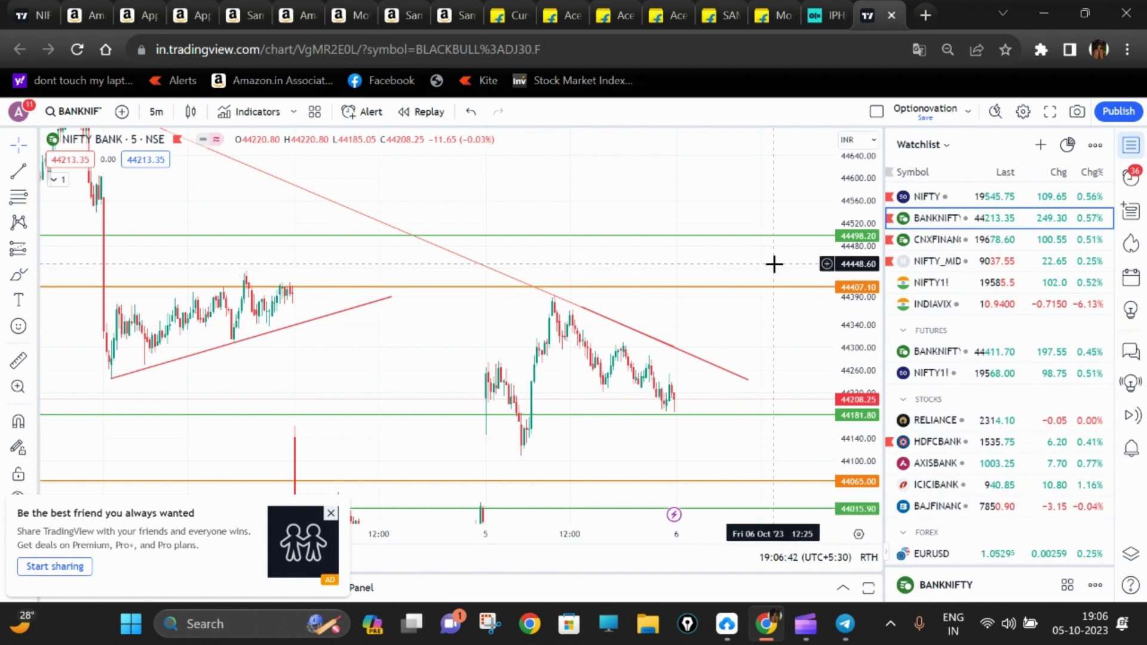
pyautogui.moveTo(772, 276); pyautogui.dragTo(770, 320)
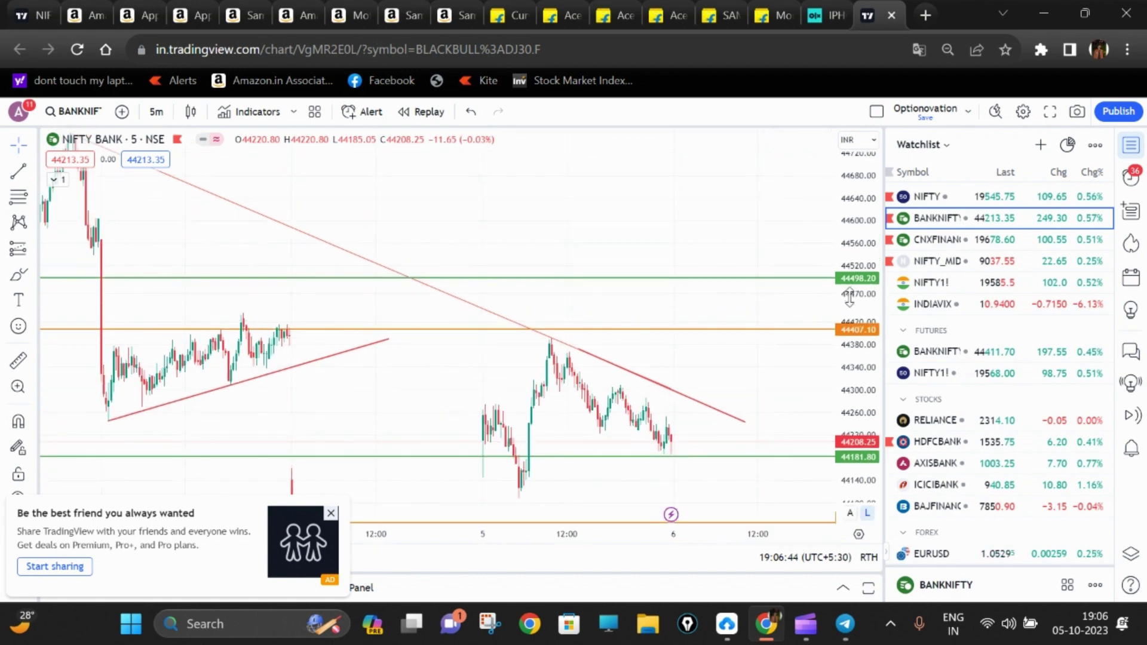
pyautogui.moveTo(744, 329); pyautogui.dragTo(747, 371)
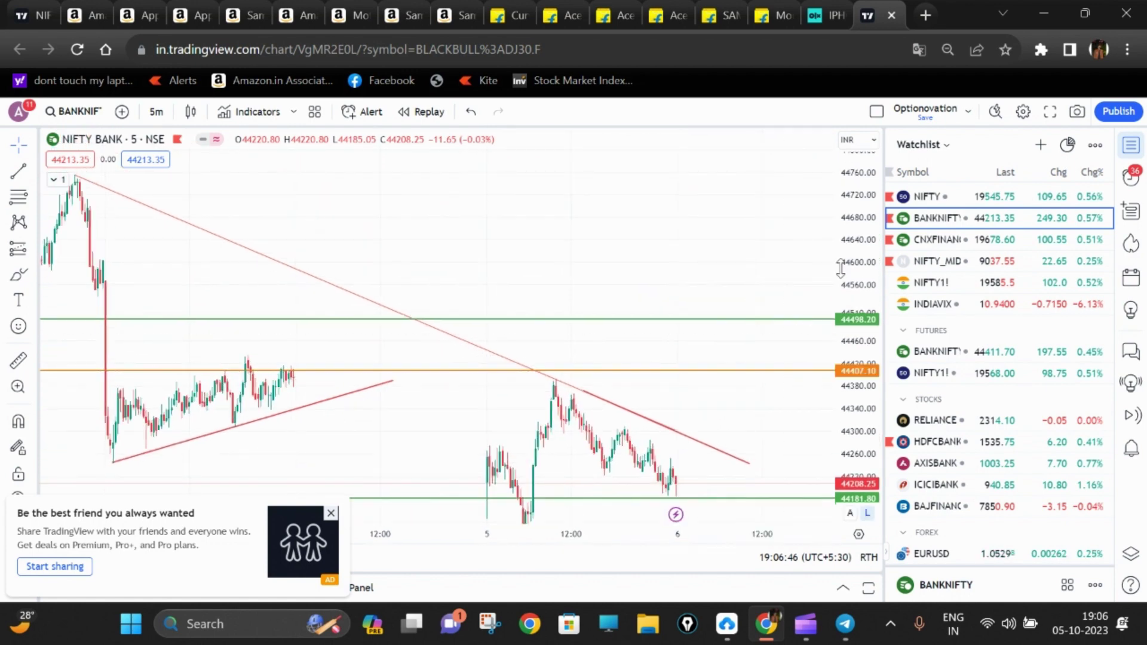
pyautogui.moveTo(864, 235); pyautogui.dragTo(826, 359)
pyautogui.moveTo(796, 413); pyautogui.dragTo(781, 315)
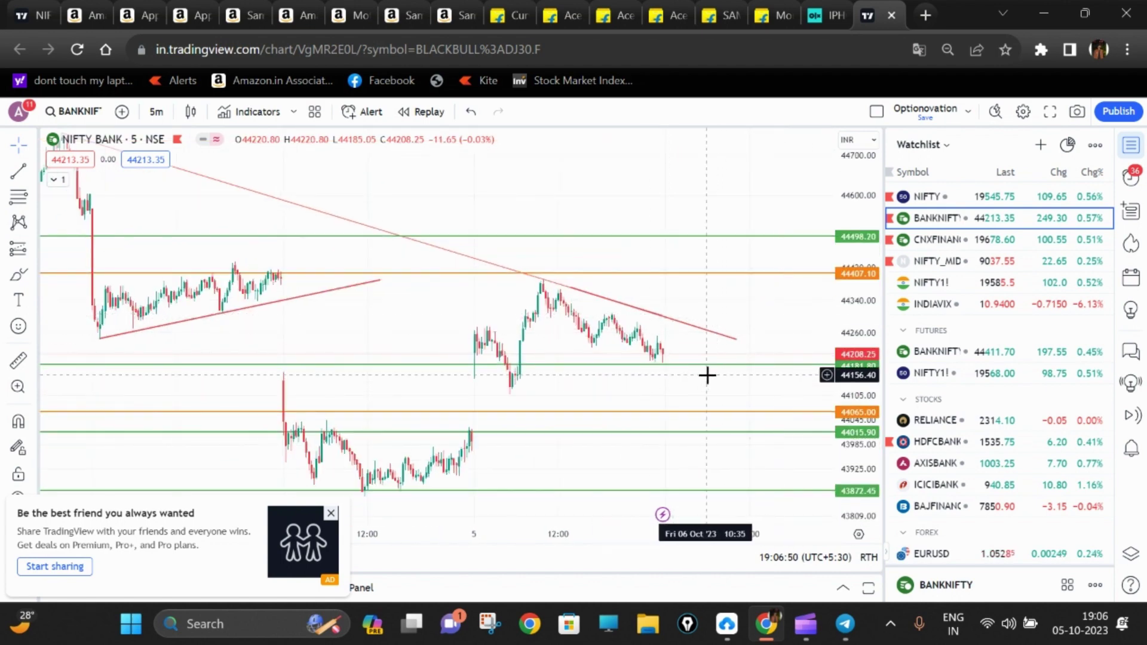
pyautogui.moveTo(707, 362); pyautogui.dragTo(711, 344)
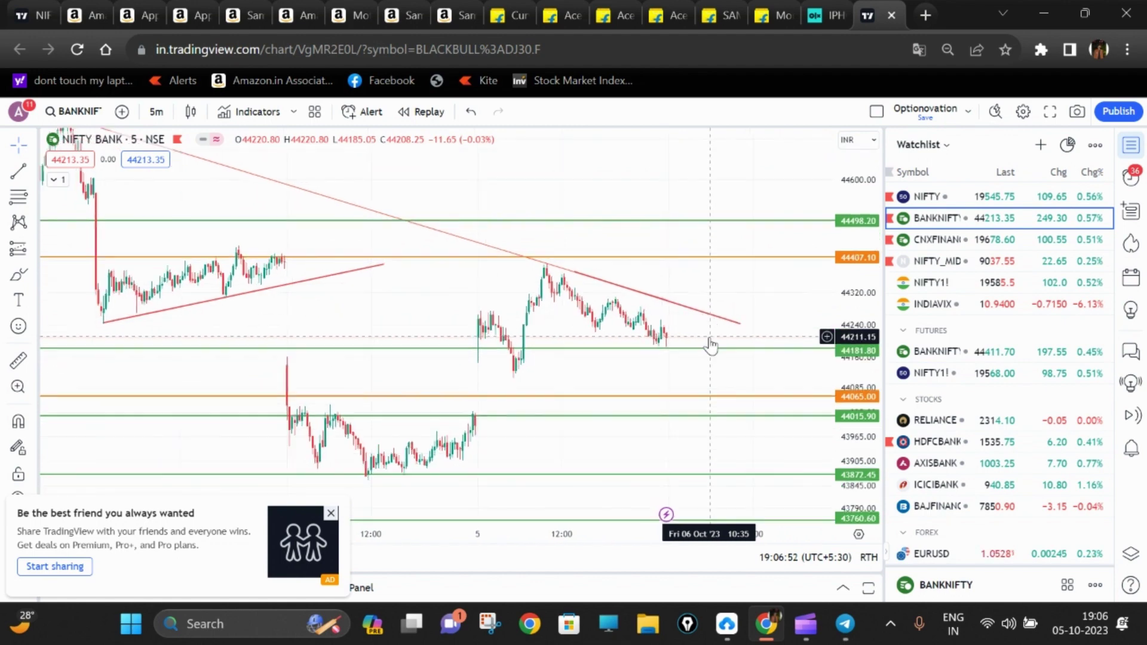
pyautogui.moveTo(854, 419); pyautogui.dragTo(845, 302)
pyautogui.moveTo(720, 405); pyautogui.dragTo(709, 310)
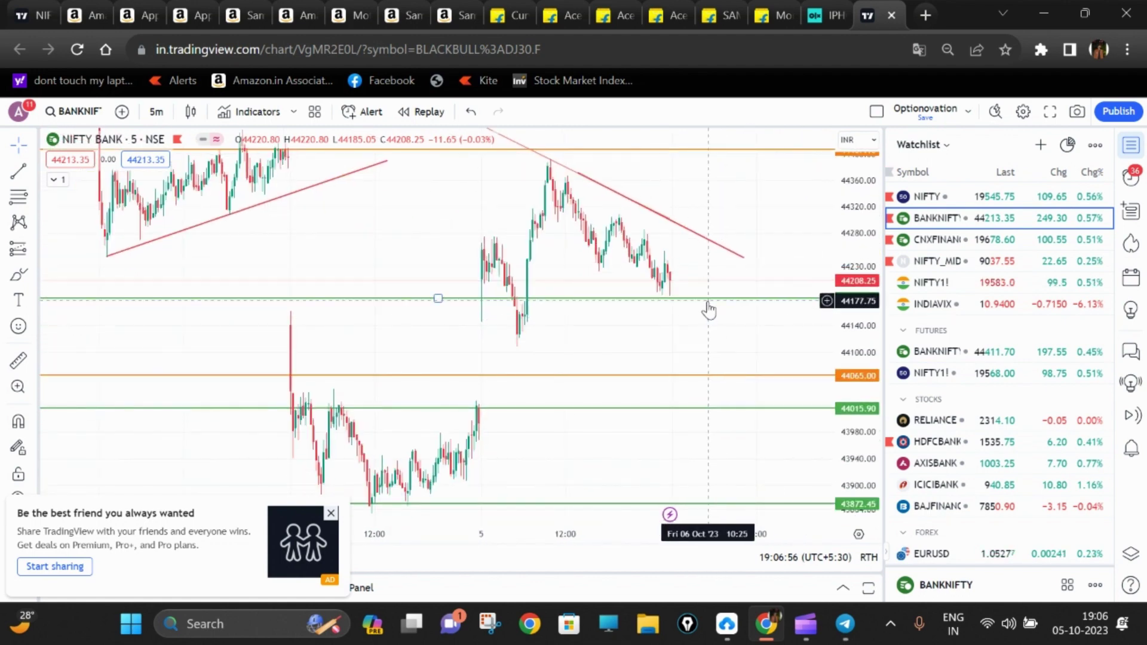
pyautogui.moveTo(706, 325); pyautogui.dragTo(647, 323)
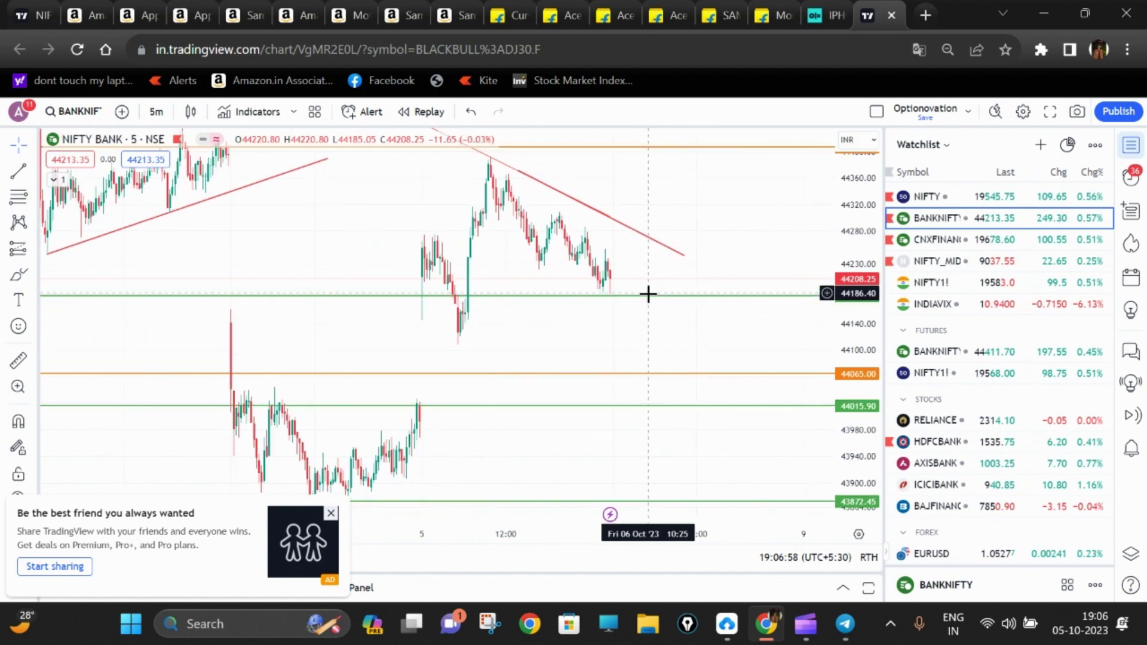
pyautogui.moveTo(844, 247); pyautogui.dragTo(844, 260)
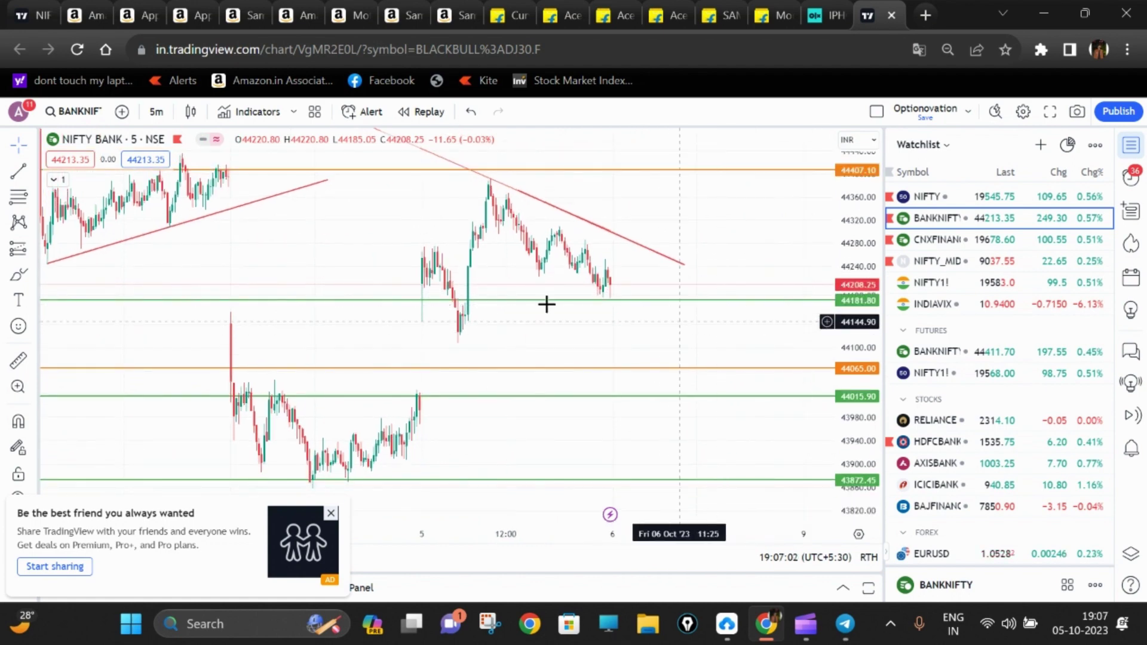
# Step: Draw a rising trend line from the 5 October low at 44111.55, beneath the latest BANKNIFTY candles and into the 6 October session
pyautogui.hotkey('alt', 't')
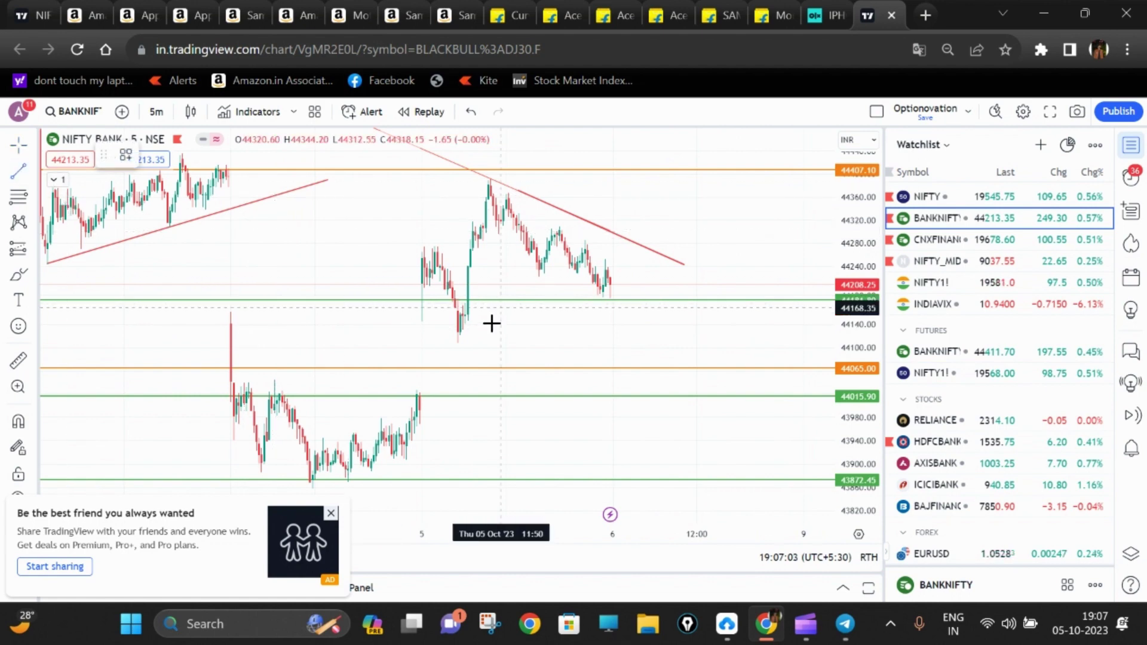
pyautogui.click(460, 341)
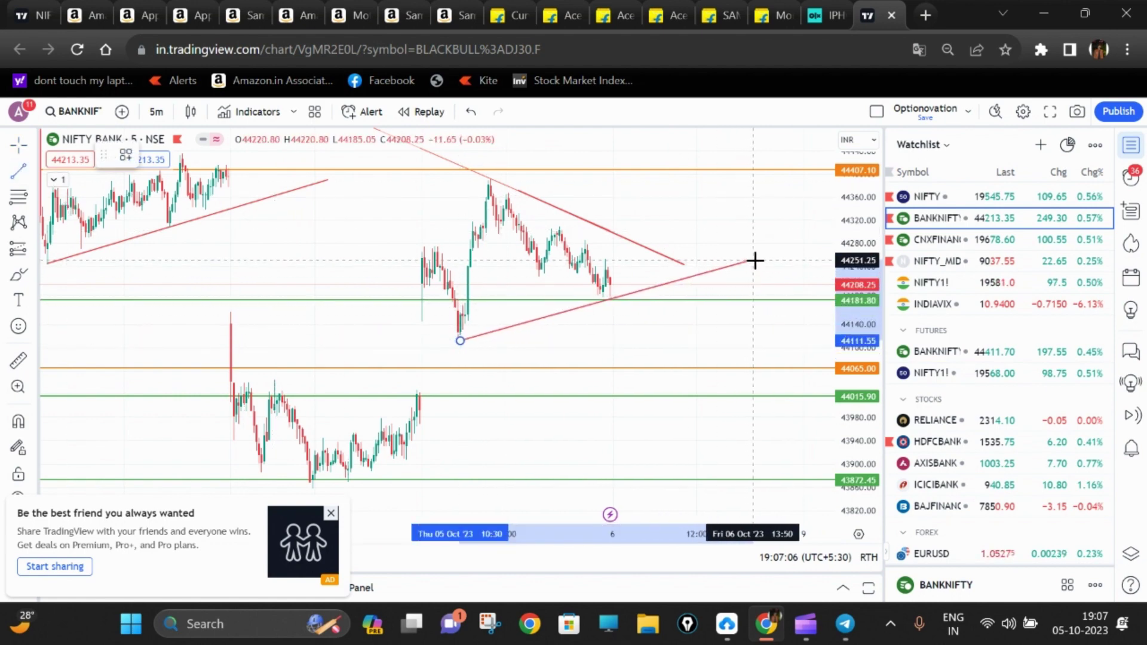
pyautogui.click(707, 276)
pyautogui.moveTo(659, 368); pyautogui.dragTo(733, 273)
pyautogui.hotkey('ctrl', 'z')
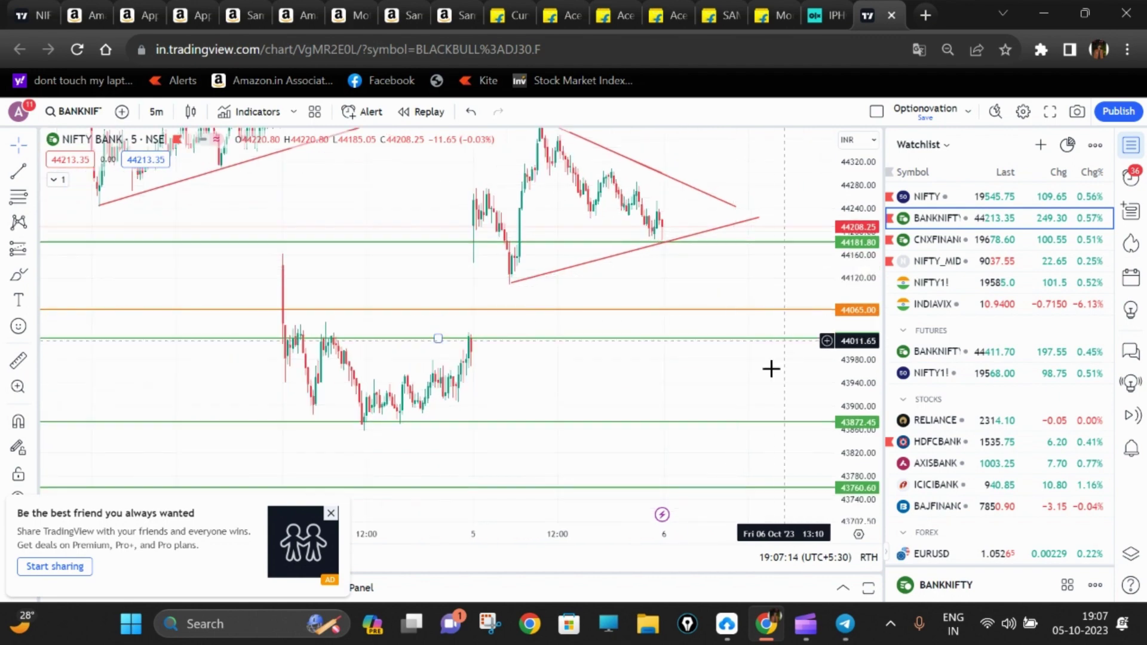
# Step: Examine the BANKNIFTY support levels below the rising trend line, from 44181.80 through 44065.00 and 44015.90 down to 43872.45
pyautogui.moveTo(732, 401); pyautogui.dragTo(717, 409)
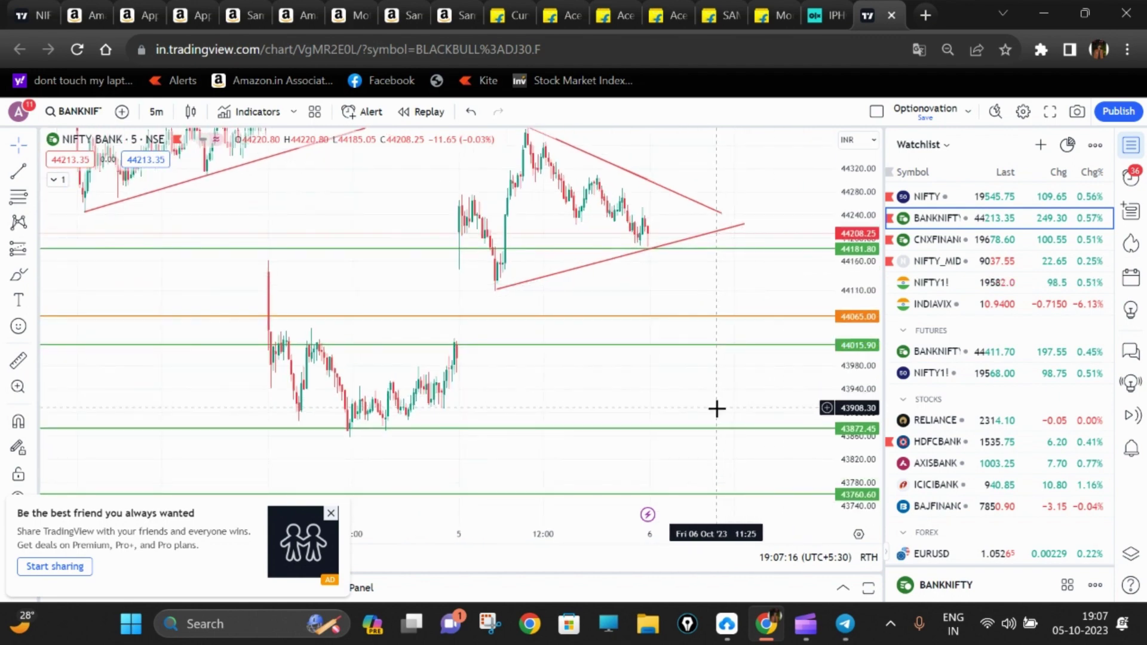
pyautogui.moveTo(752, 295); pyautogui.dragTo(743, 327)
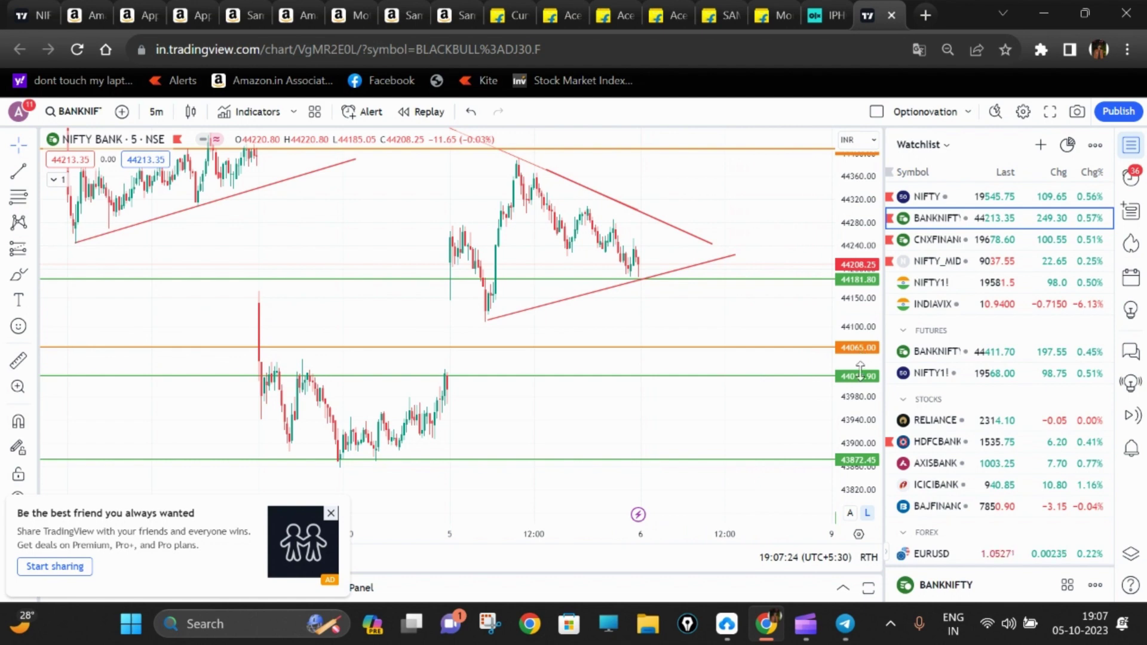
pyautogui.moveTo(858, 389); pyautogui.dragTo(858, 356)
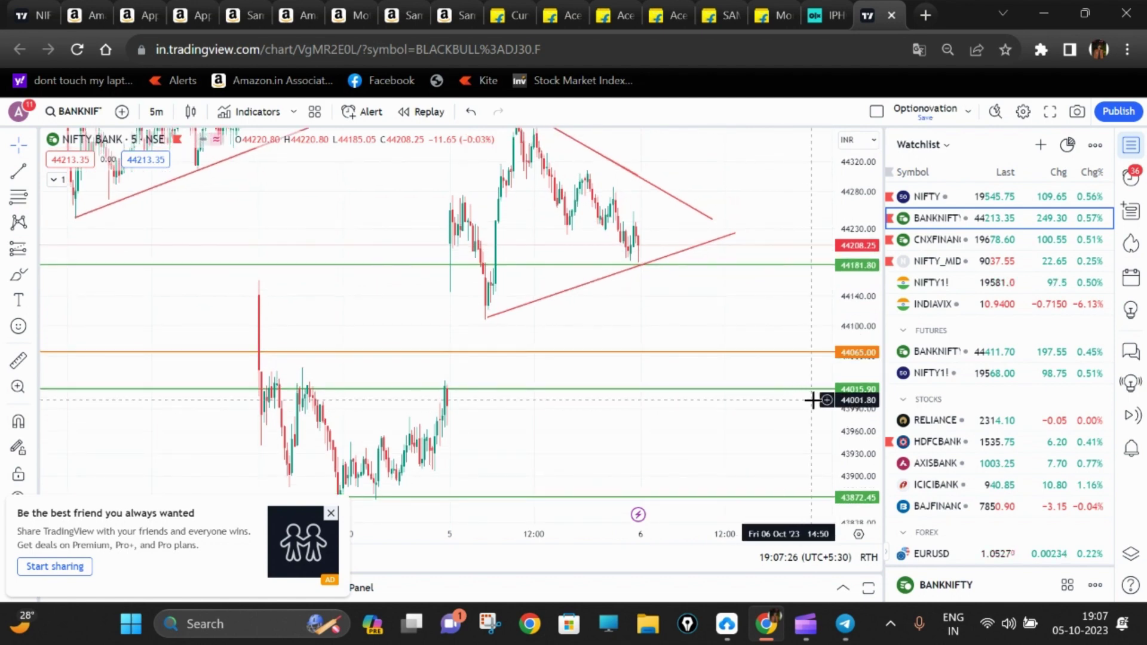
pyautogui.moveTo(747, 412); pyautogui.dragTo(713, 341)
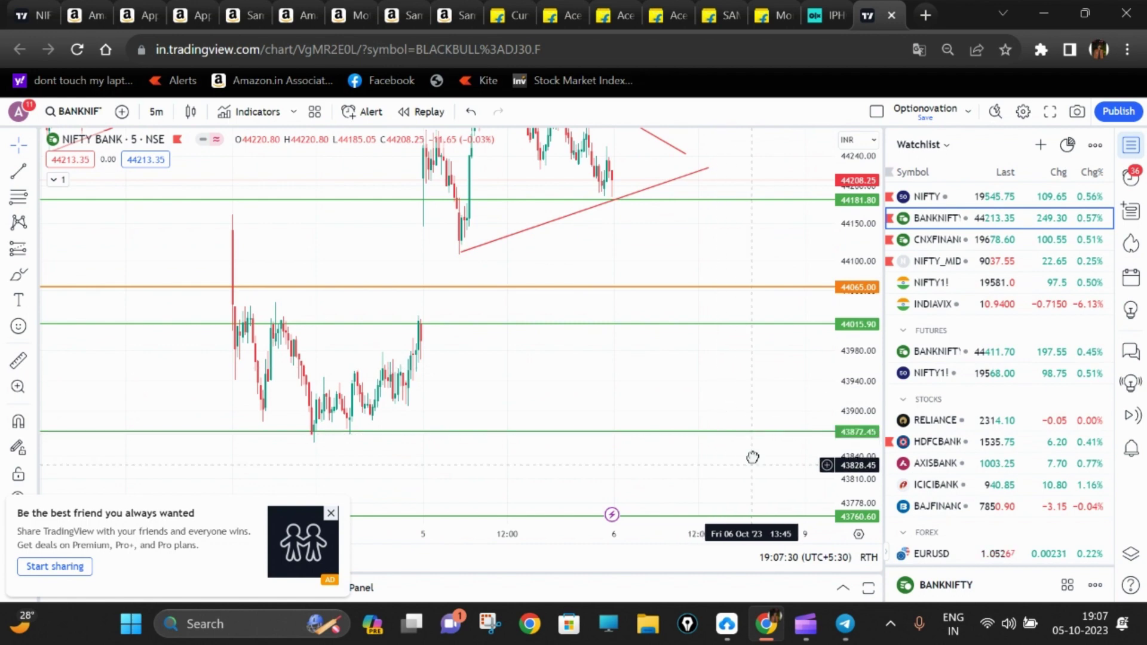
pyautogui.moveTo(753, 457); pyautogui.dragTo(753, 456)
pyautogui.moveTo(713, 404); pyautogui.dragTo(730, 473)
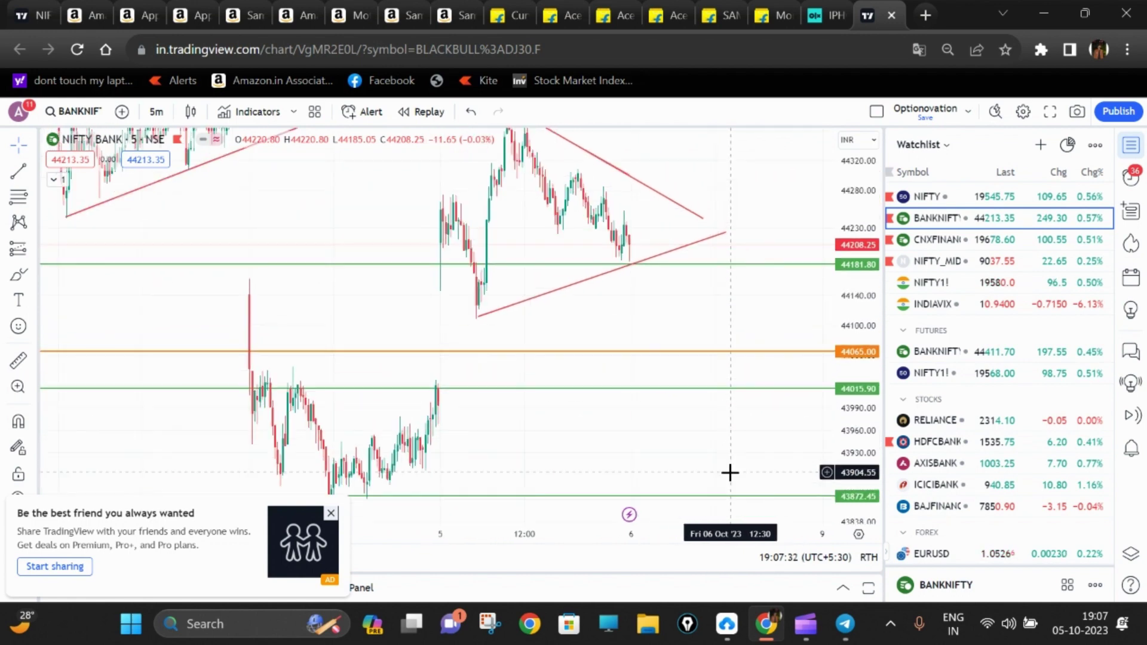
pyautogui.moveTo(875, 302); pyautogui.dragTo(875, 432)
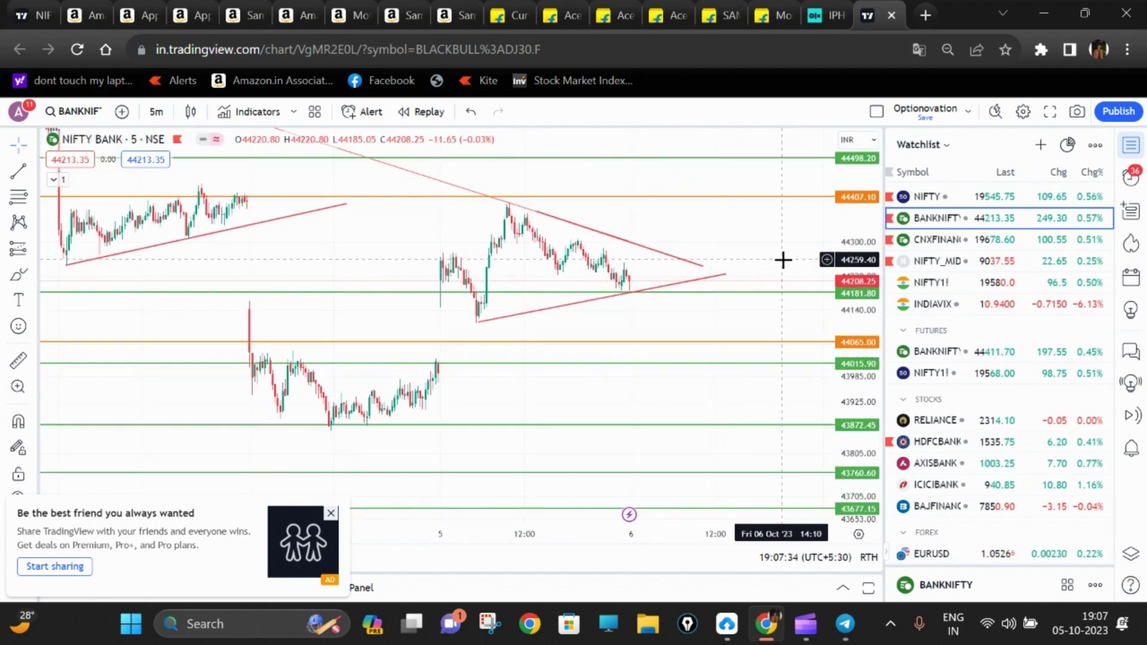
# Step: Review the converging BANKNIFTY trend lines in the wider context of the sessions since late September
pyautogui.moveTo(777, 280); pyautogui.dragTo(702, 402)
pyautogui.scroll(-5, 752, 385)
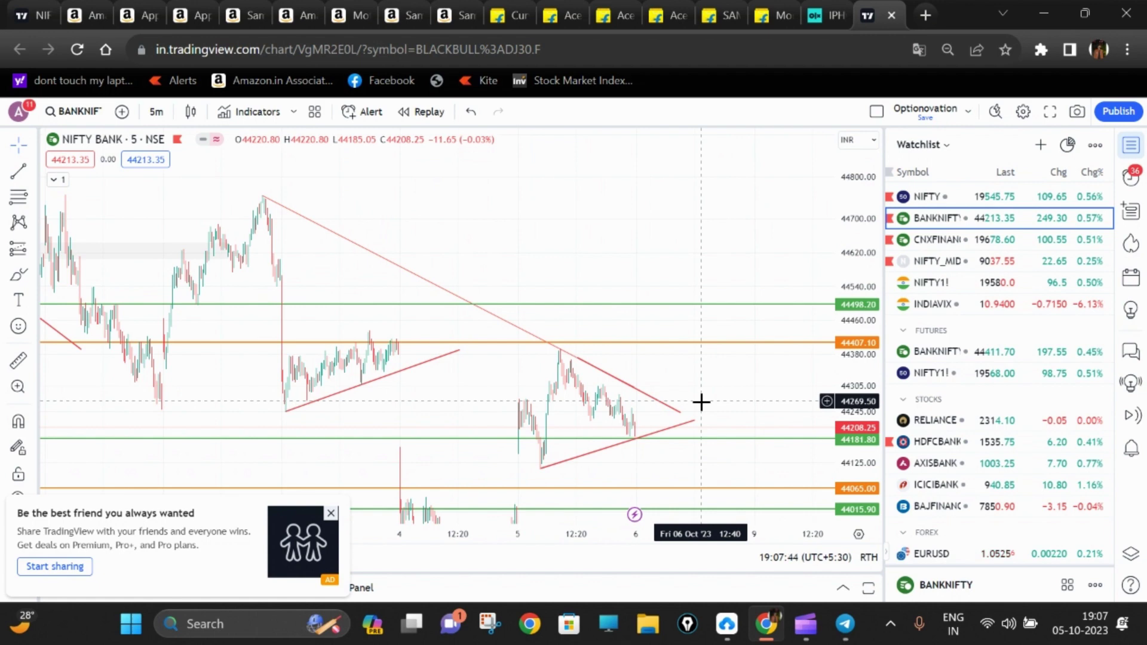
pyautogui.scroll(-3, 701, 402)
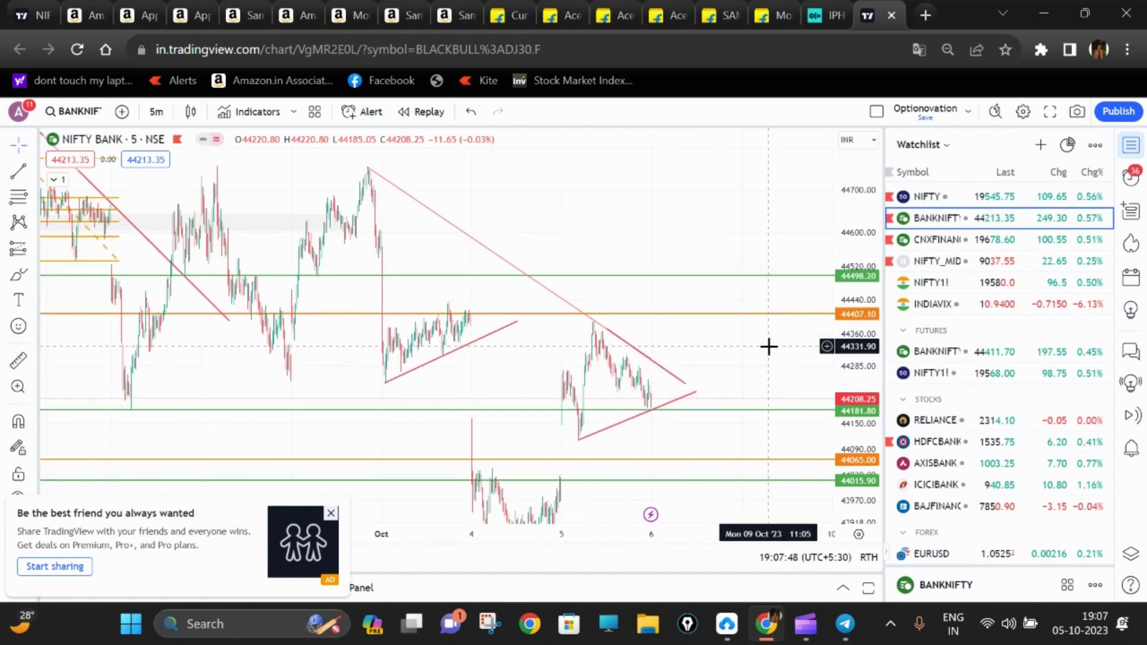
pyautogui.moveTo(769, 346); pyautogui.dragTo(776, 311)
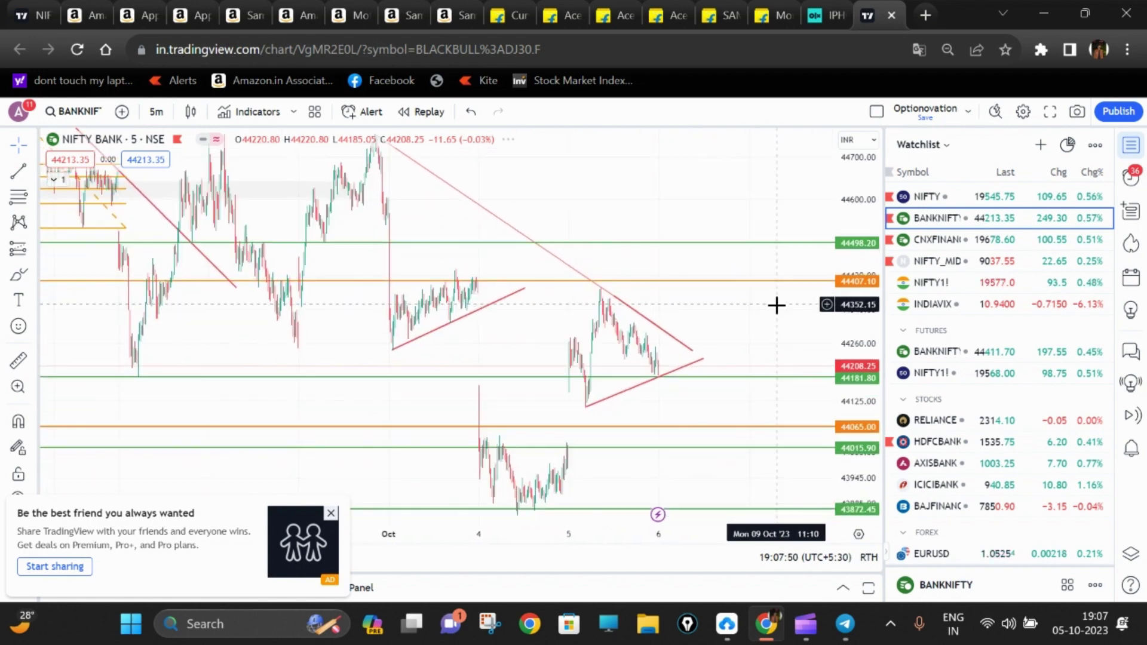
pyautogui.moveTo(868, 282); pyautogui.dragTo(868, 329)
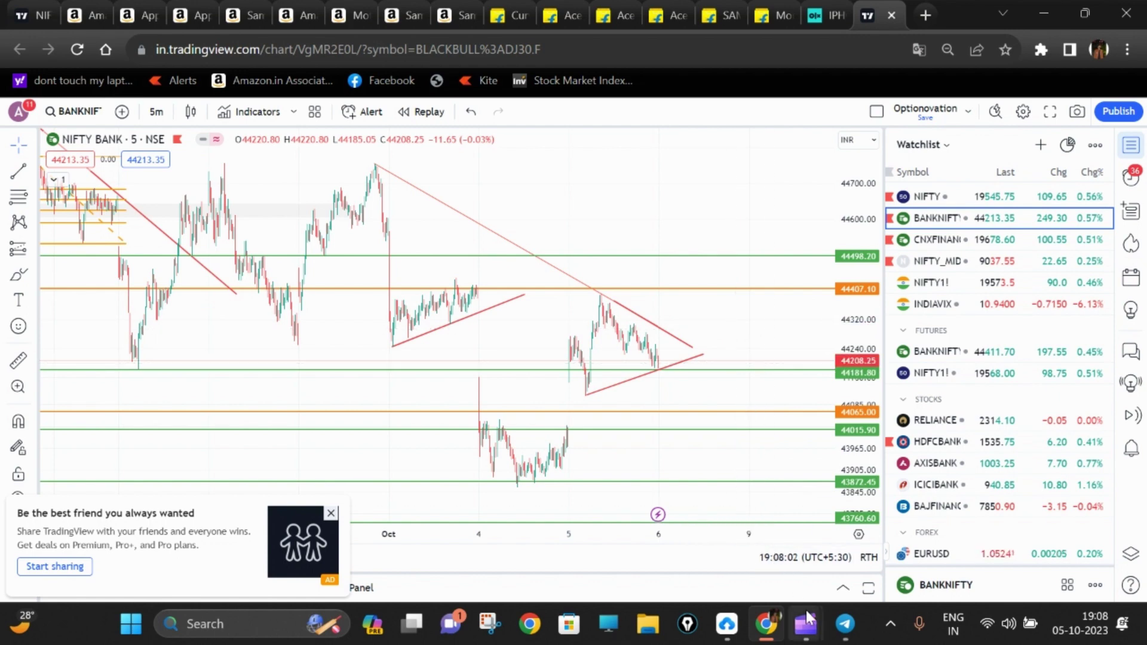
# Step: Switch to the Microsoft Clipchamp window with the running screen recording
pyautogui.moveTo(805, 609)
pyautogui.click(728, 542)
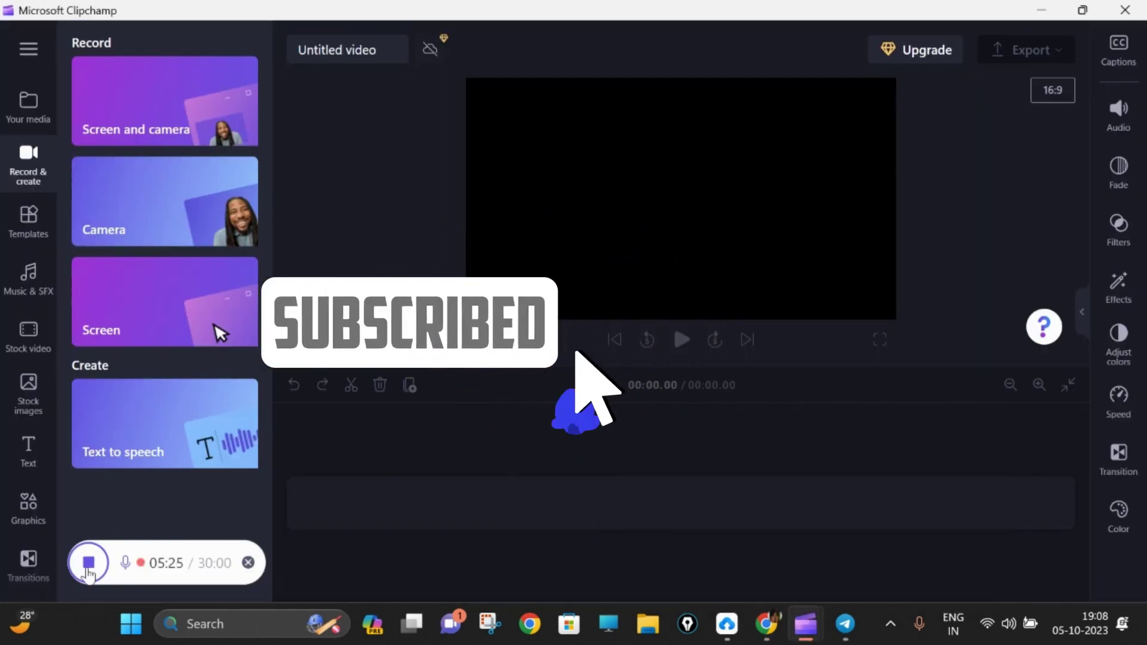